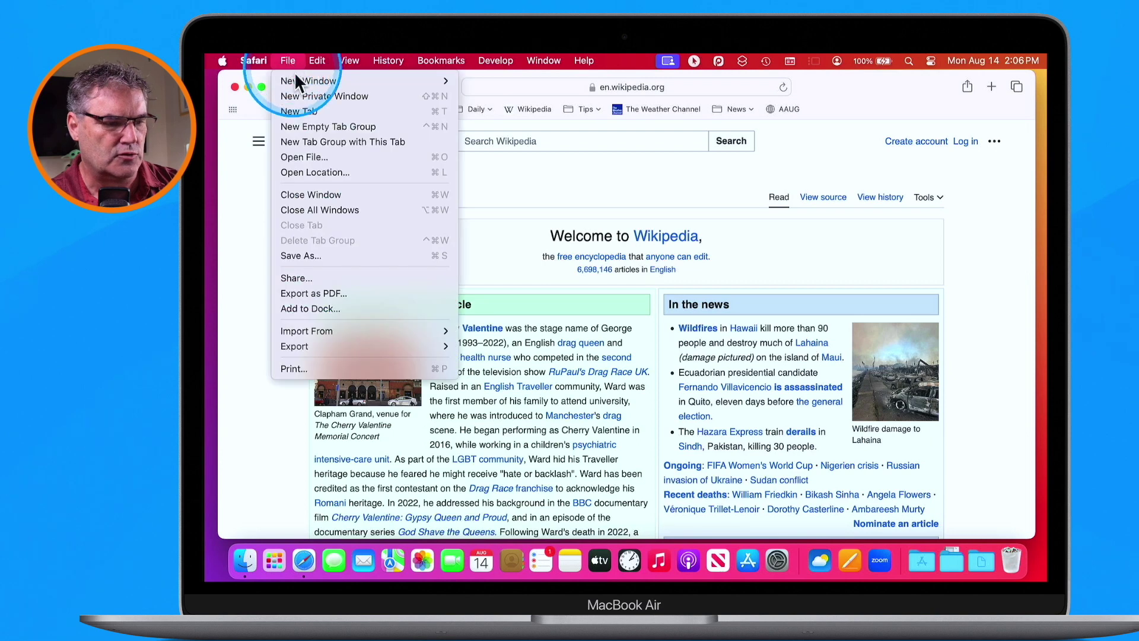
Open The Weather Channel favorite in a new tab, and switch to the Wikipedia tab and back.
left_click(296, 113)
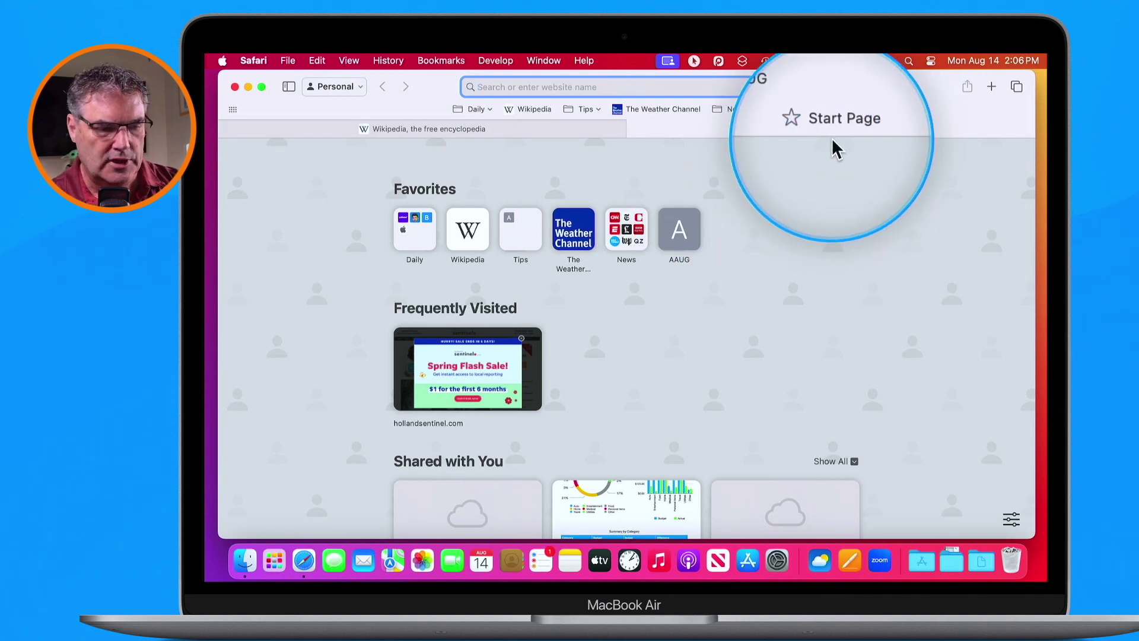
left_click(585, 240)
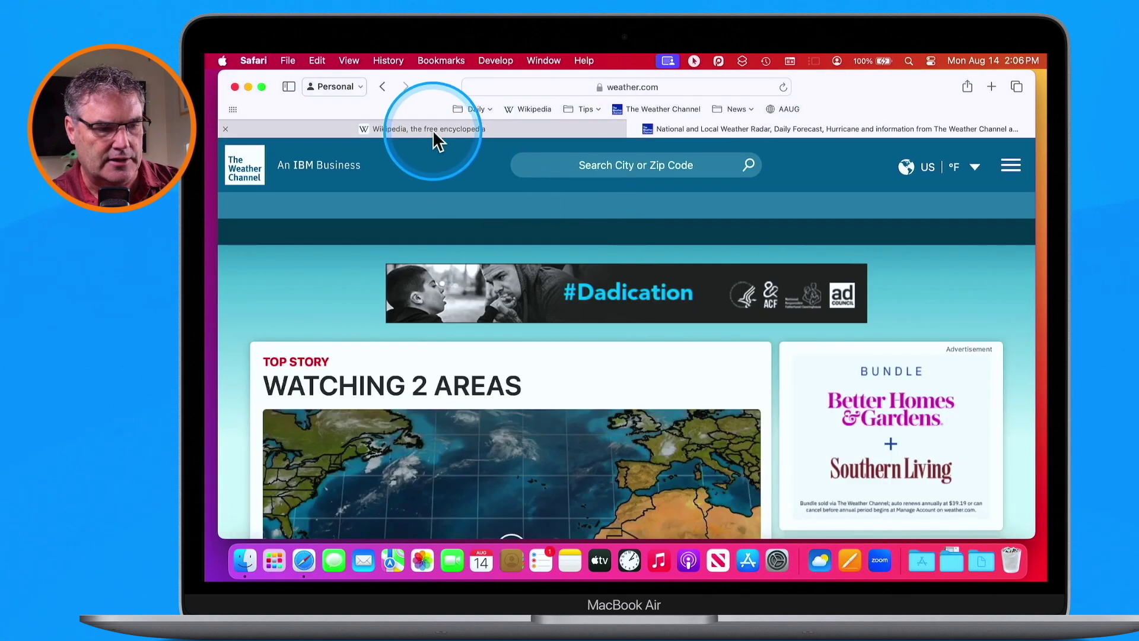
left_click(432, 130)
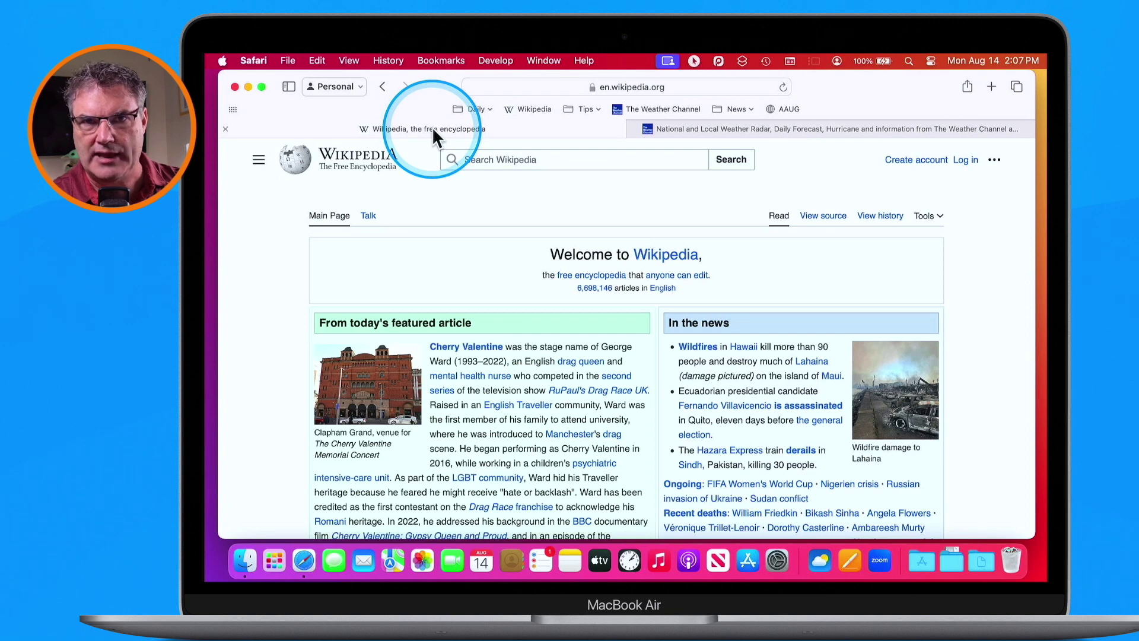
left_click(750, 131)
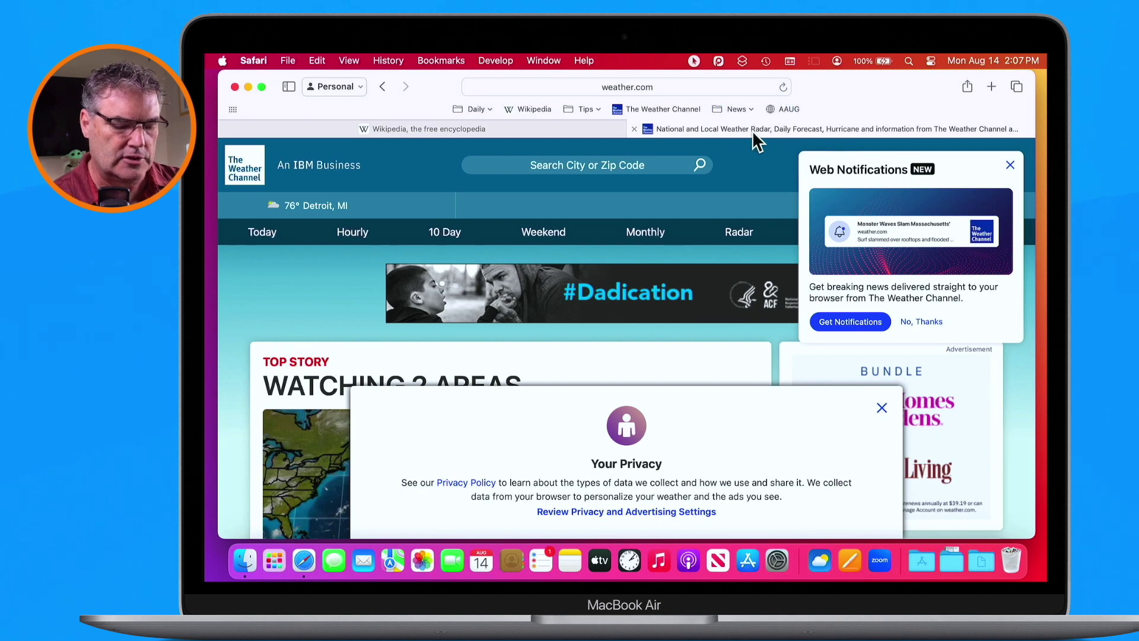
Open a third tab and load CNN from the News favorites.
key("super+t")
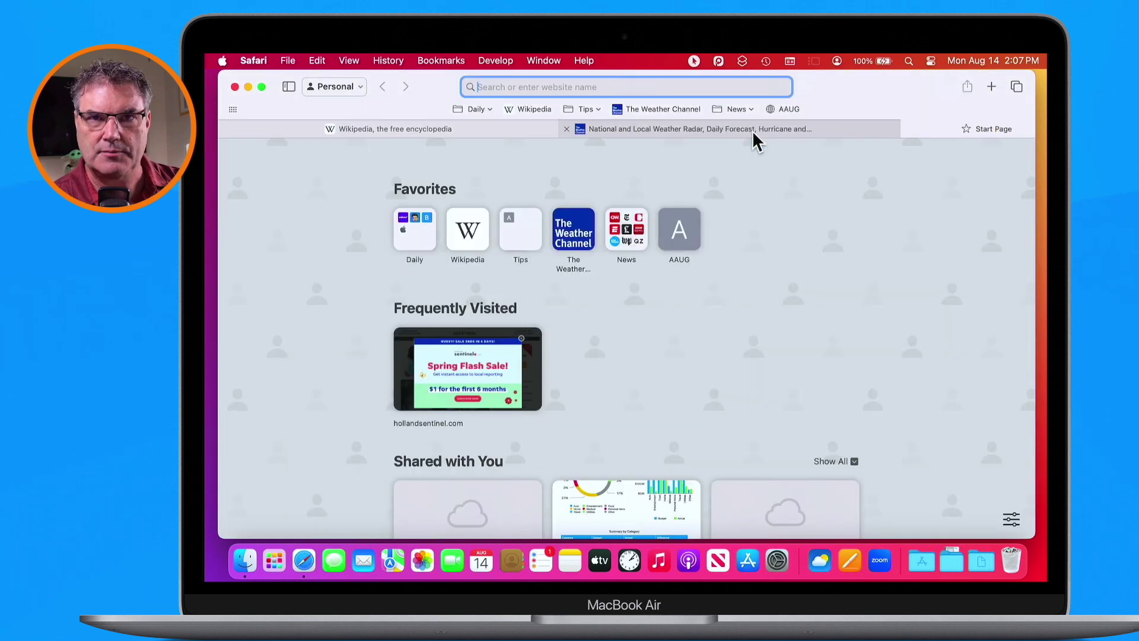
left_click(902, 148)
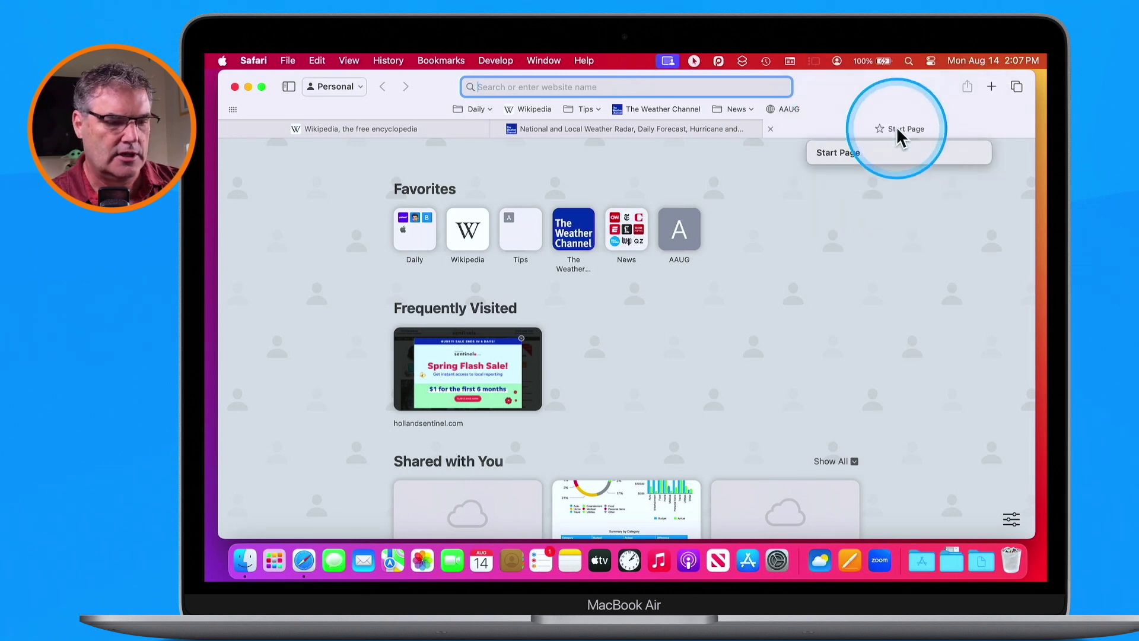
left_click(617, 243)
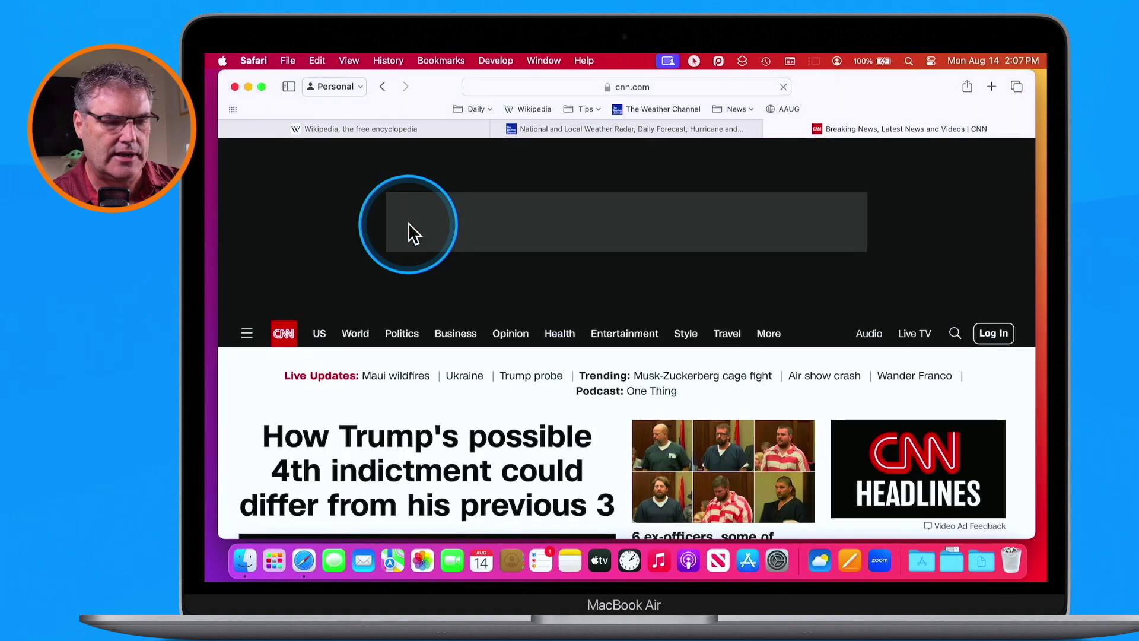
Switch among the Weather Channel, Wikipedia and CNN tabs by selecting each one, finishing on Wikipedia.
left_click(540, 129)
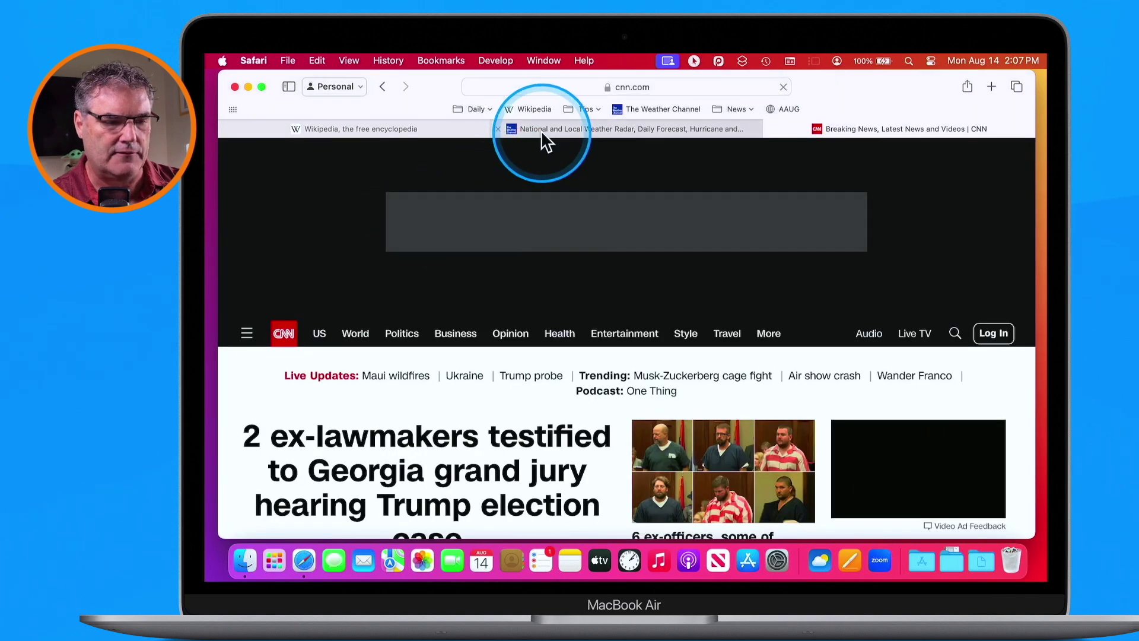
left_click(408, 127)
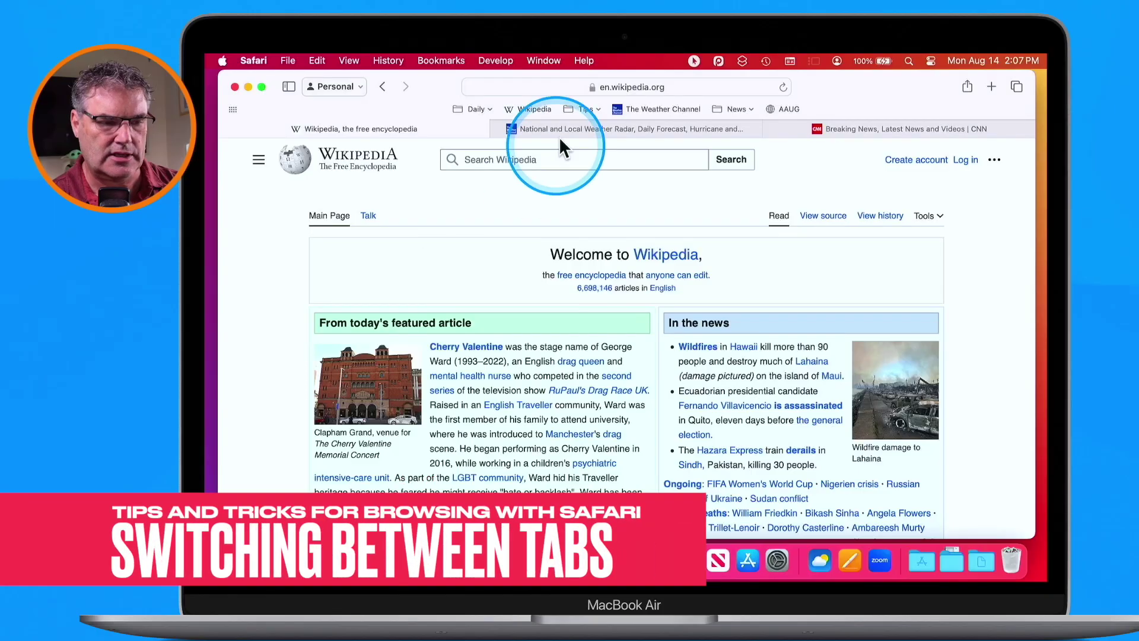
left_click(561, 129)
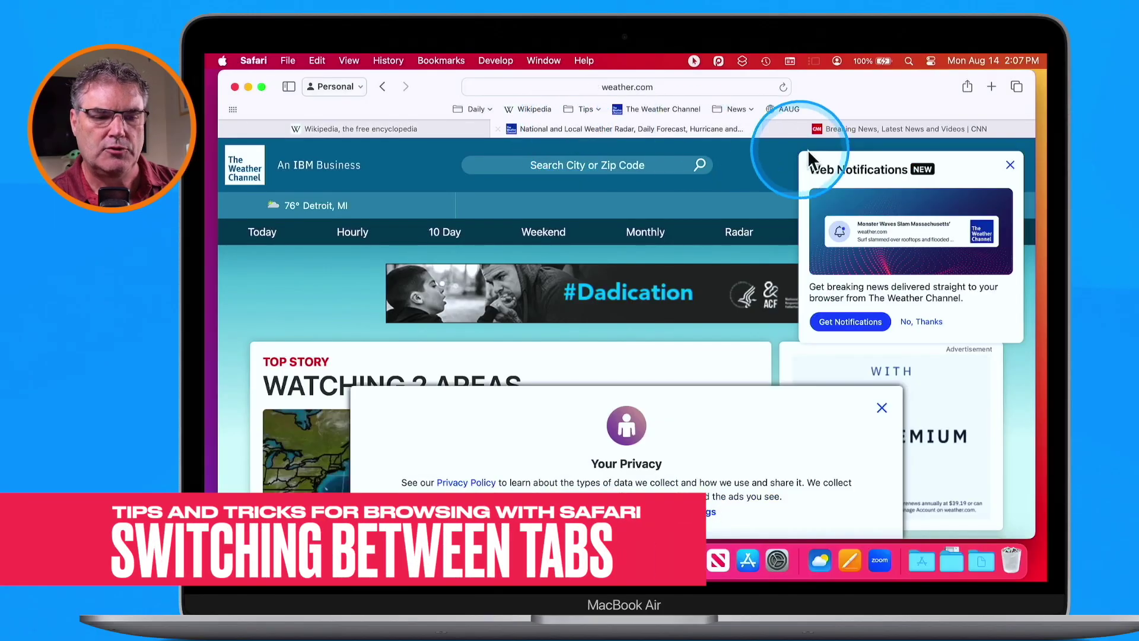
left_click(851, 129)
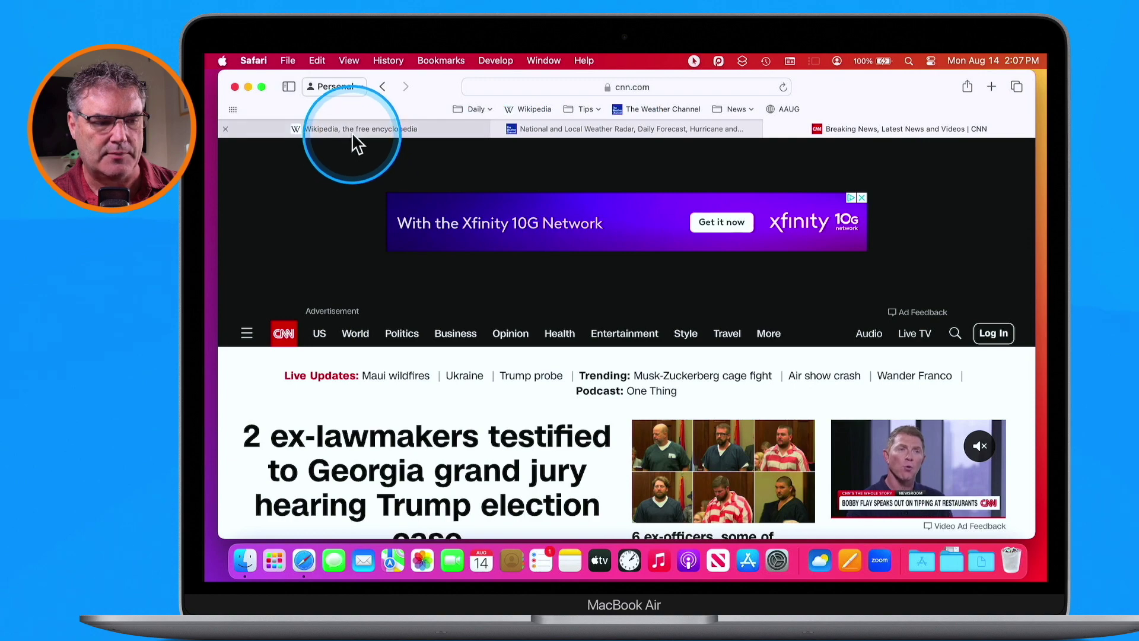
mouse_move(351, 131)
left_click(346, 180)
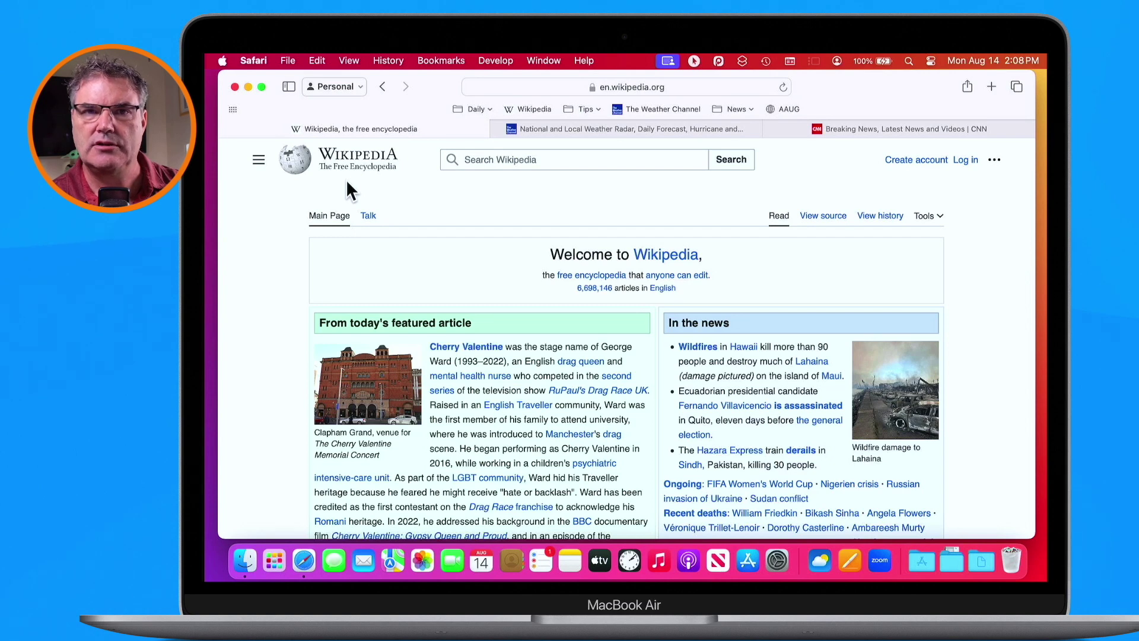
Cycle repeatedly forward and backward through the three open tabs.
key("ctrl+Tab")
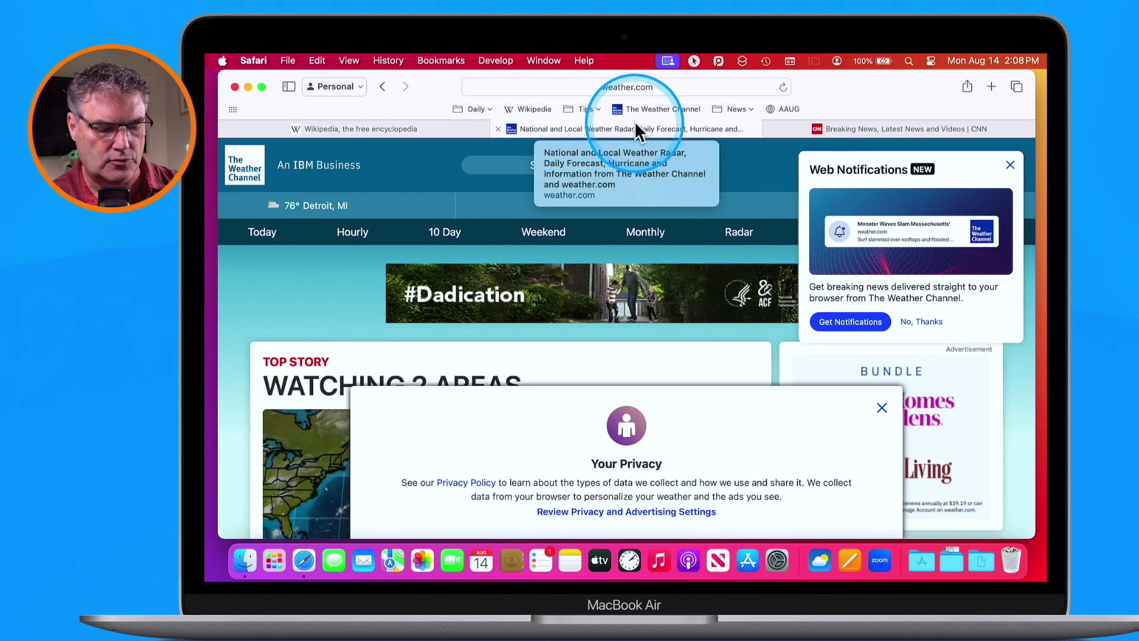
key("ctrl+Tab")
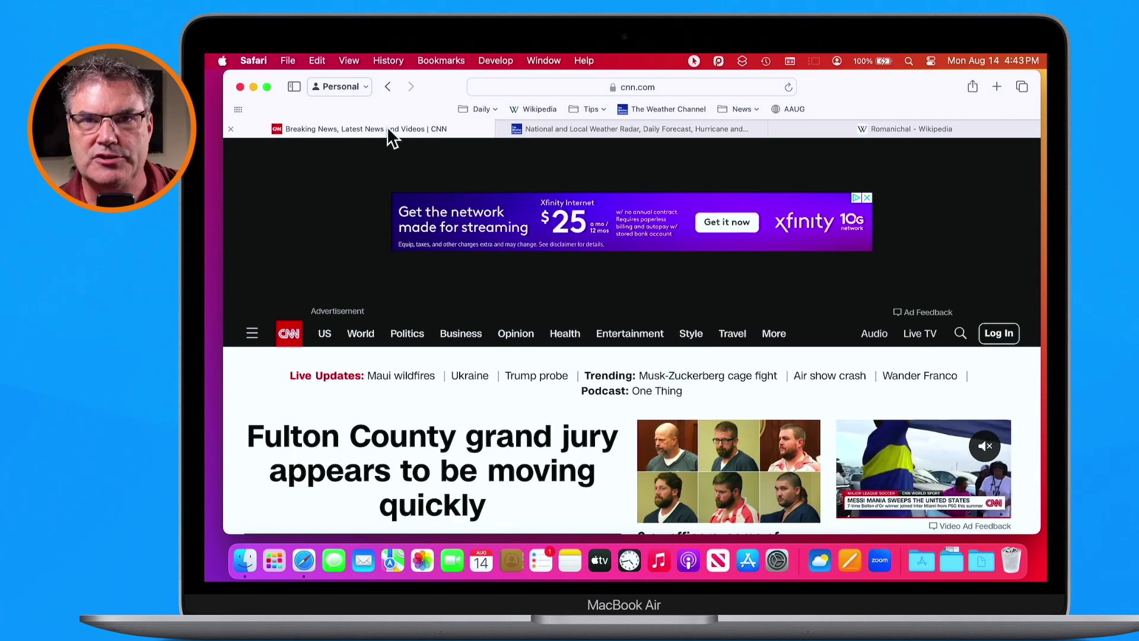
key("ctrl+Tab")
key("ctrl+shift+Tab")
key("ctrl+Tab")
key("ctrl+shift+Tab")
key("ctrl+Tab")
key("ctrl+shift+Tab")
key("ctrl+shift+Tab")
key("ctrl+Tab")
key("ctrl+Tab")
key("ctrl+shift+Tab")
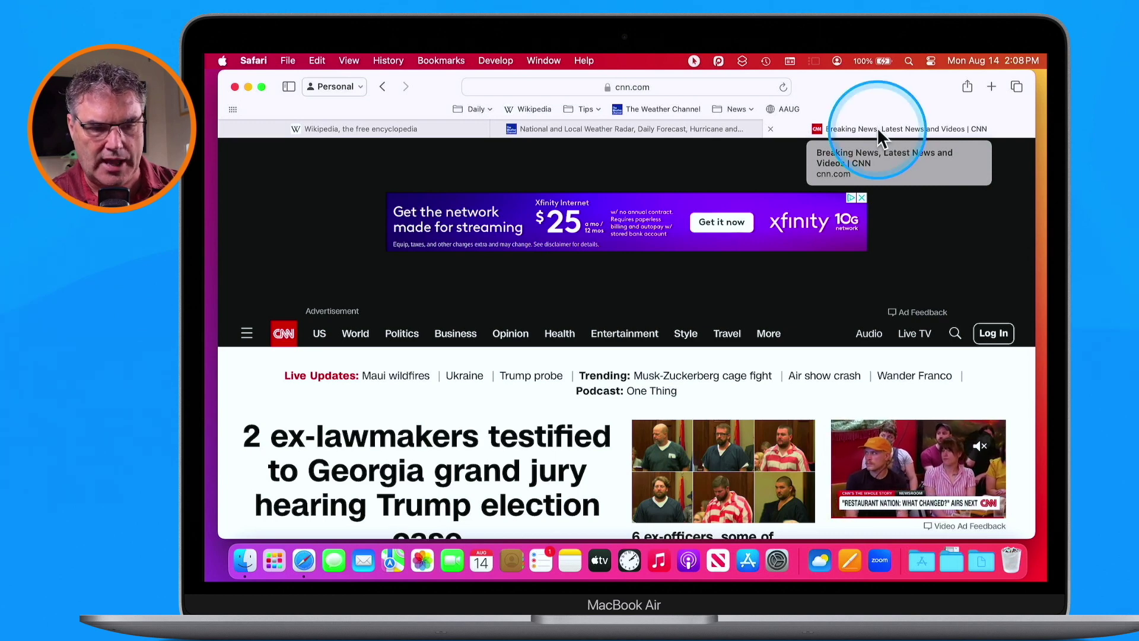
key("ctrl+alt+m")
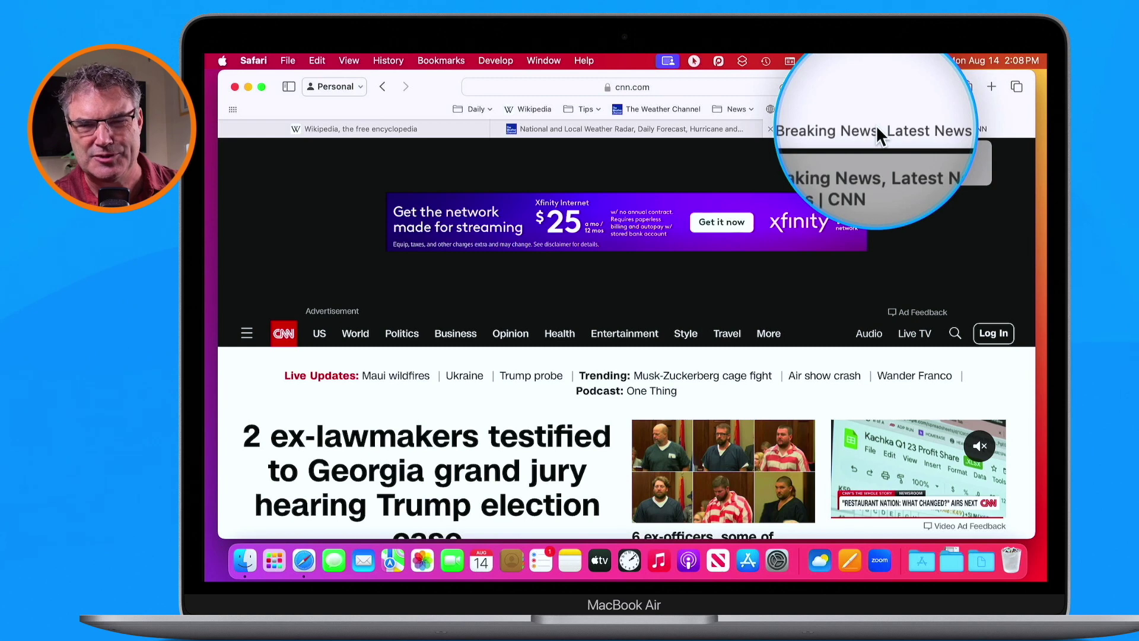
key("ctrl+alt+m")
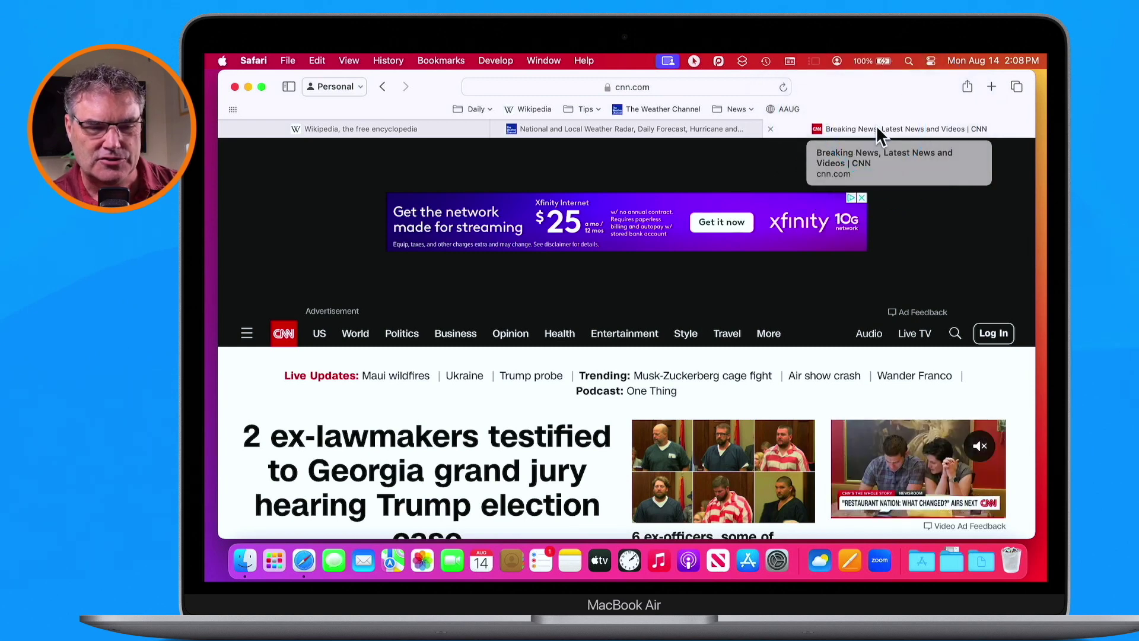
Detach the CNN tab into its own window and place that window lower, overlapping the original one.
left_click_drag(875, 124, 809, 264)
left_click_drag(842, 78, 831, 203)
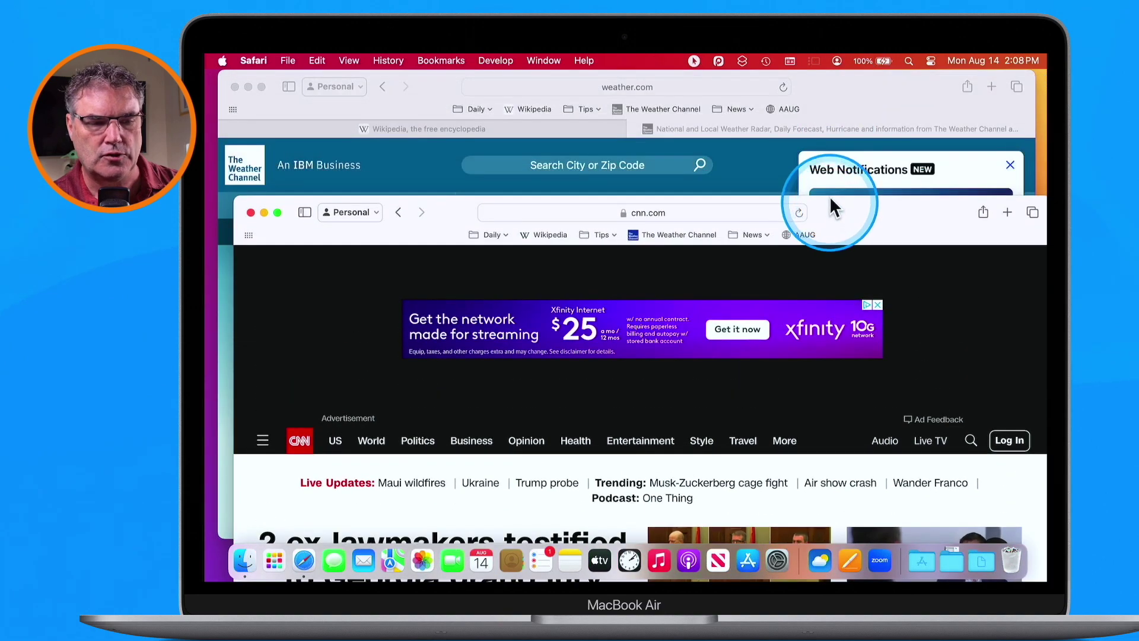
left_click(852, 95)
left_click(1032, 331)
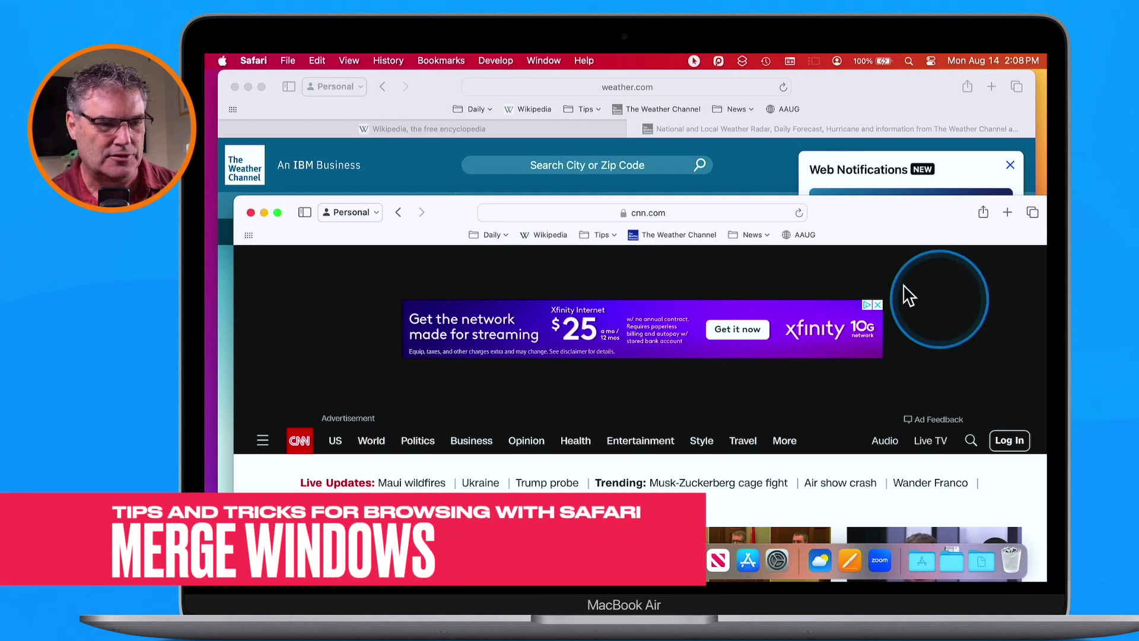
Merge all browser windows into one and move the merged window up so its whole page area fits on screen.
left_click(542, 59)
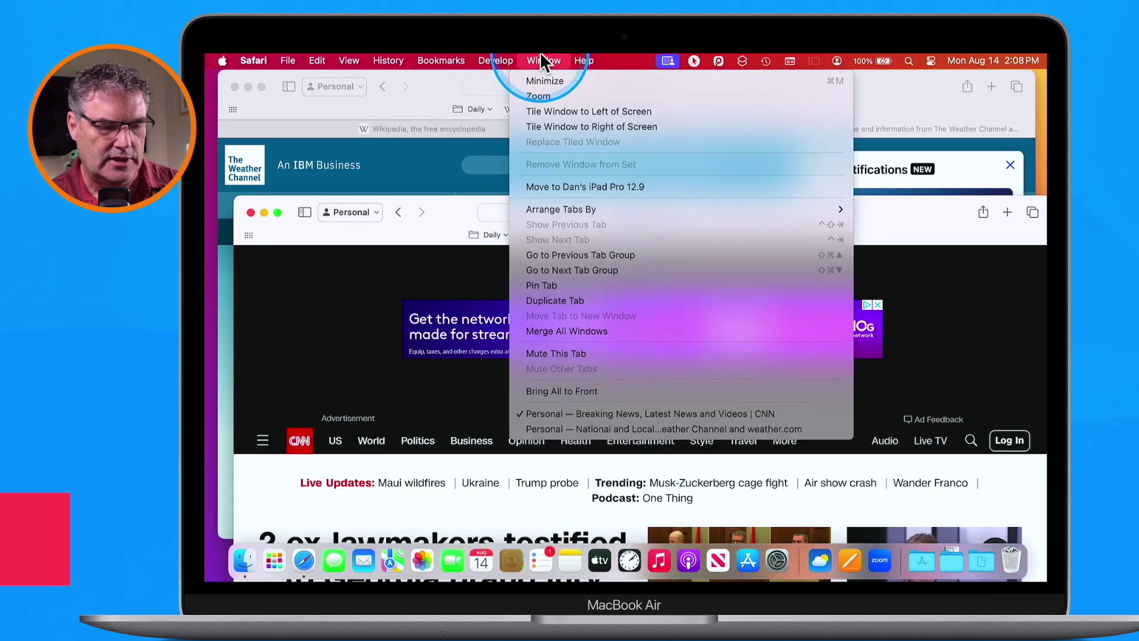
left_click(557, 334)
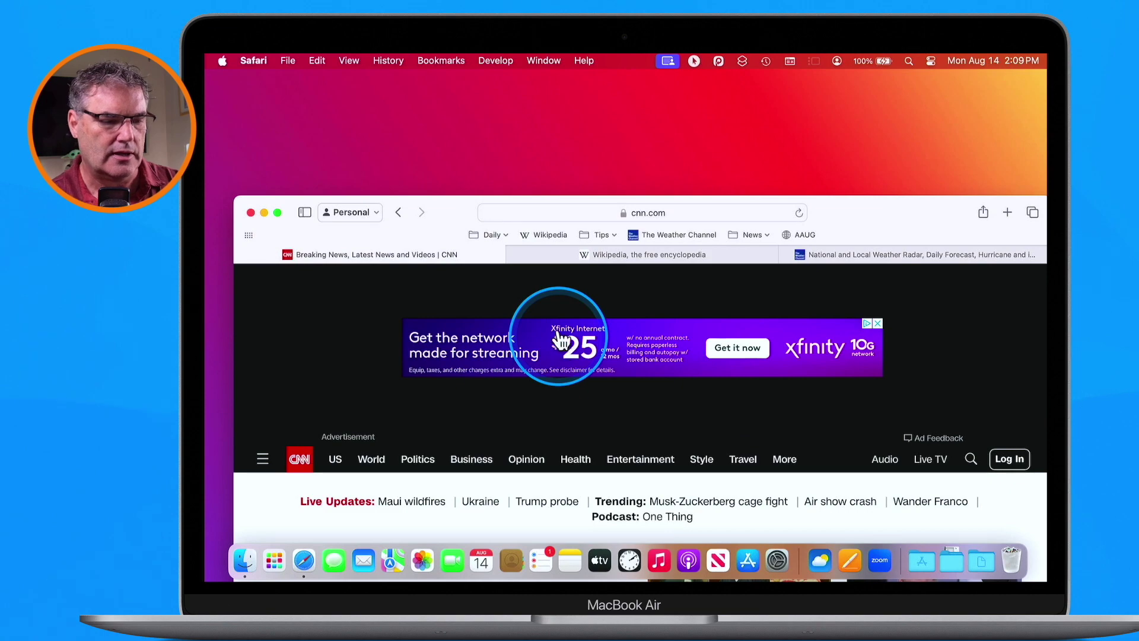
left_click_drag(454, 213, 435, 95)
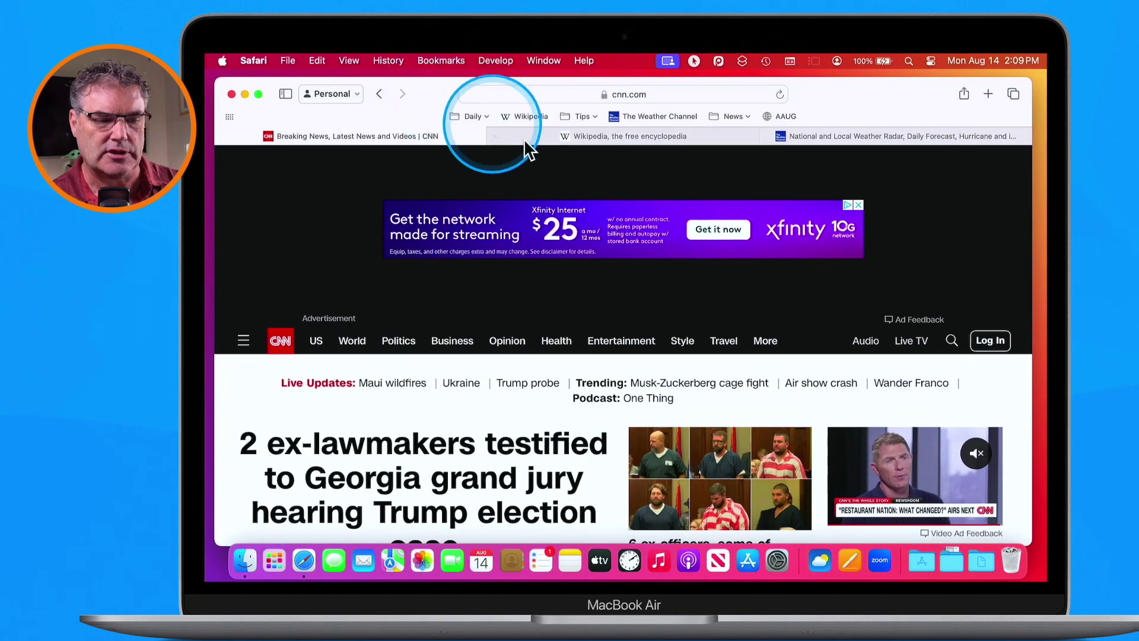
Go through the merged Wikipedia and Weather Channel tabs, and open the English Traveller link from Wikipedia's featured article.
left_click(546, 135)
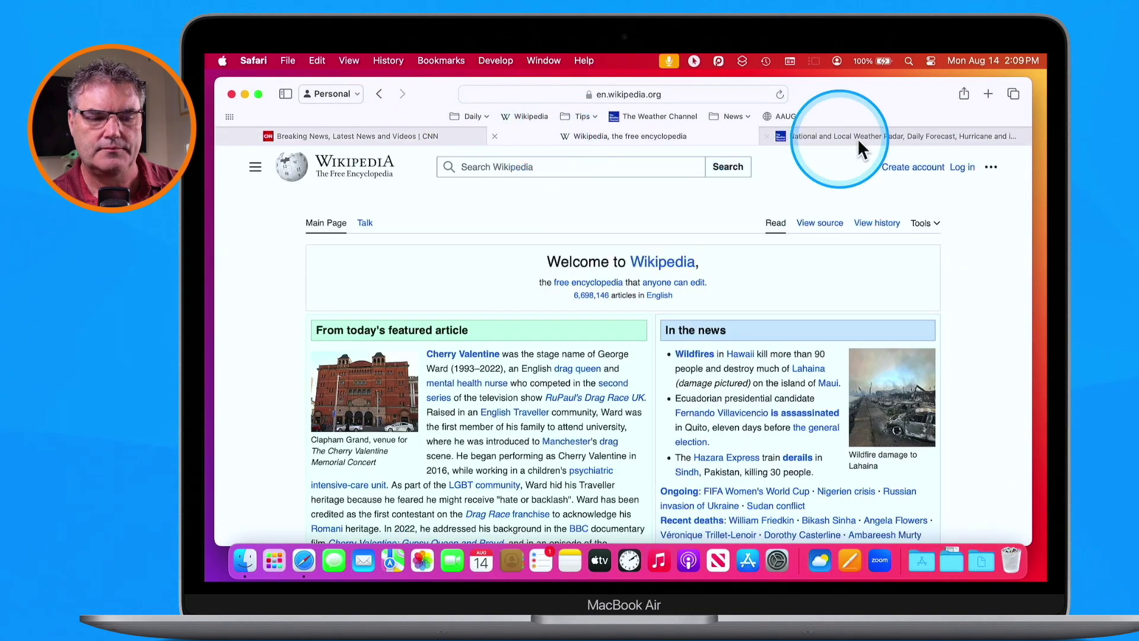
left_click(894, 135)
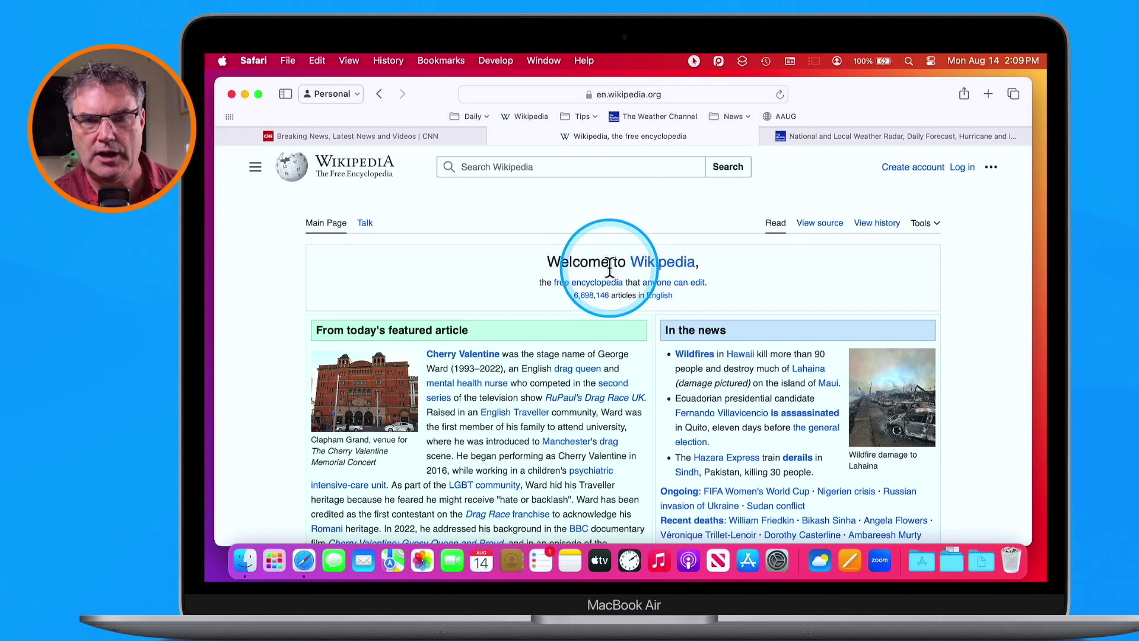
left_click(514, 415)
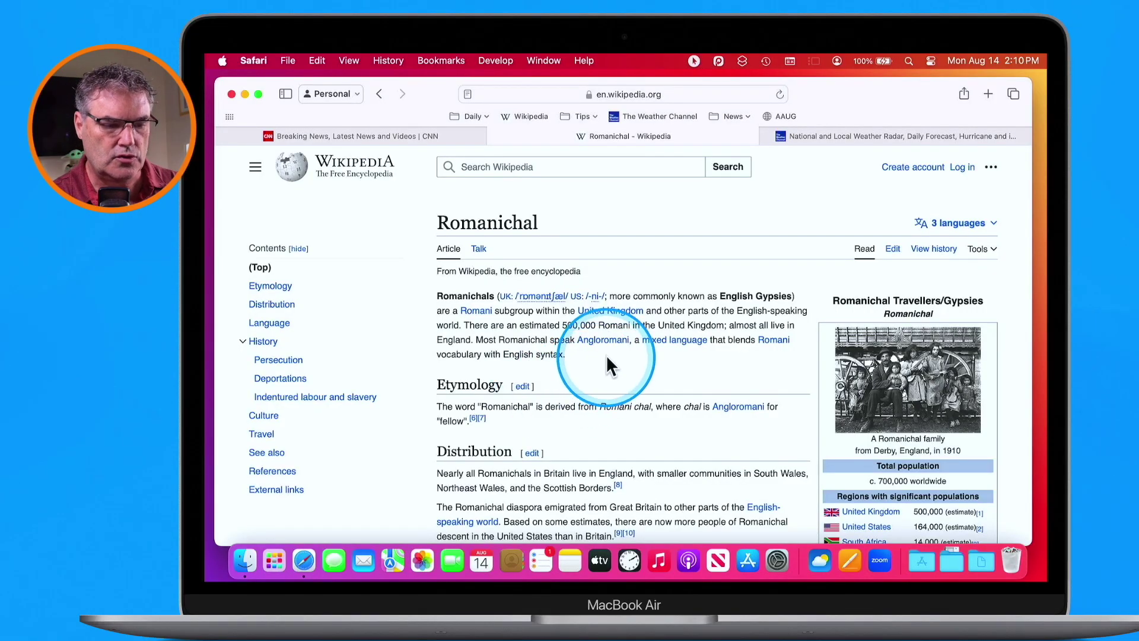
Open the Angloromani link of the Romanichal article in a background tab and preview that tab.
mouse_move(606, 350)
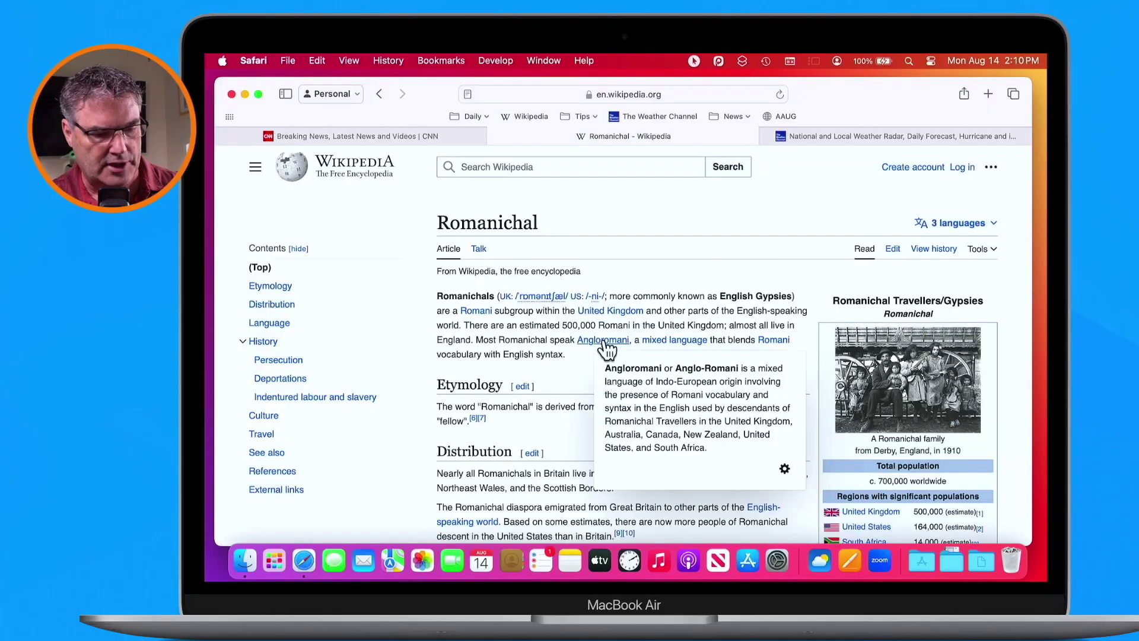
left_click(604, 339, "super")
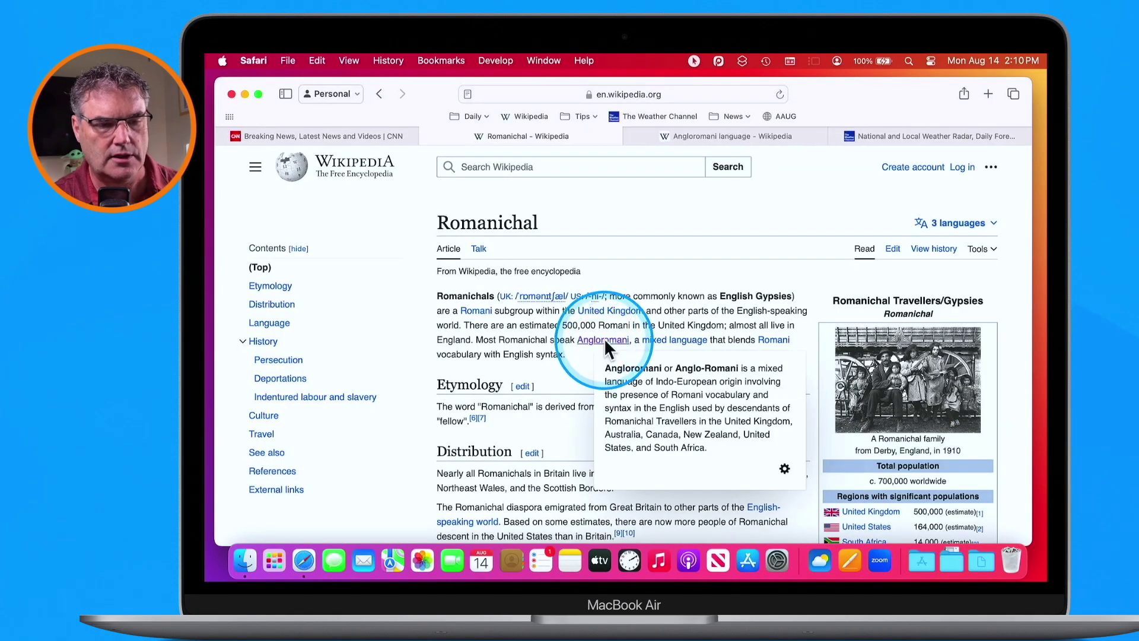
left_click(676, 248)
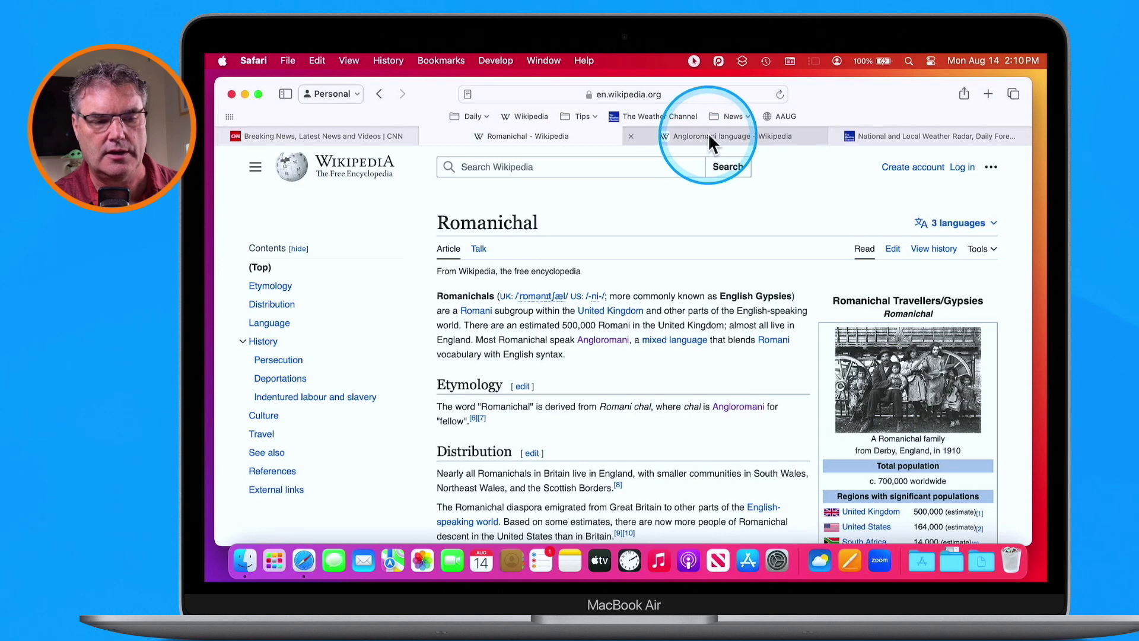
mouse_move(711, 138)
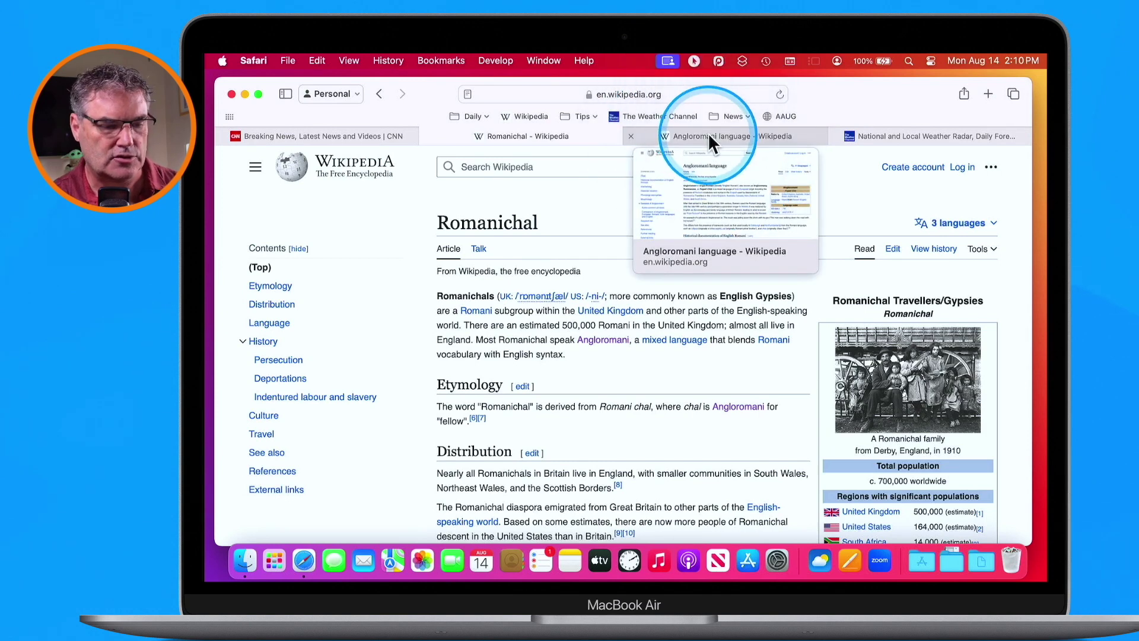
Open the mixed language, Romani and English-speaking world links in separate background tabs while staying on the Romanichal article.
left_click(671, 342, "super")
left_click(769, 342, "super")
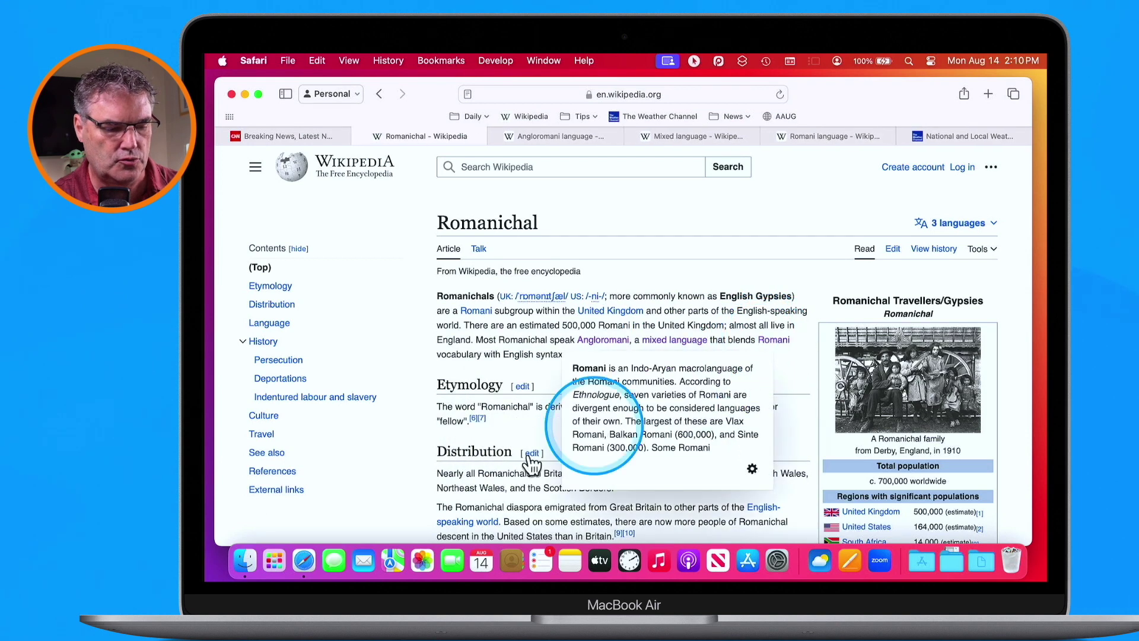
left_click(468, 522, "super")
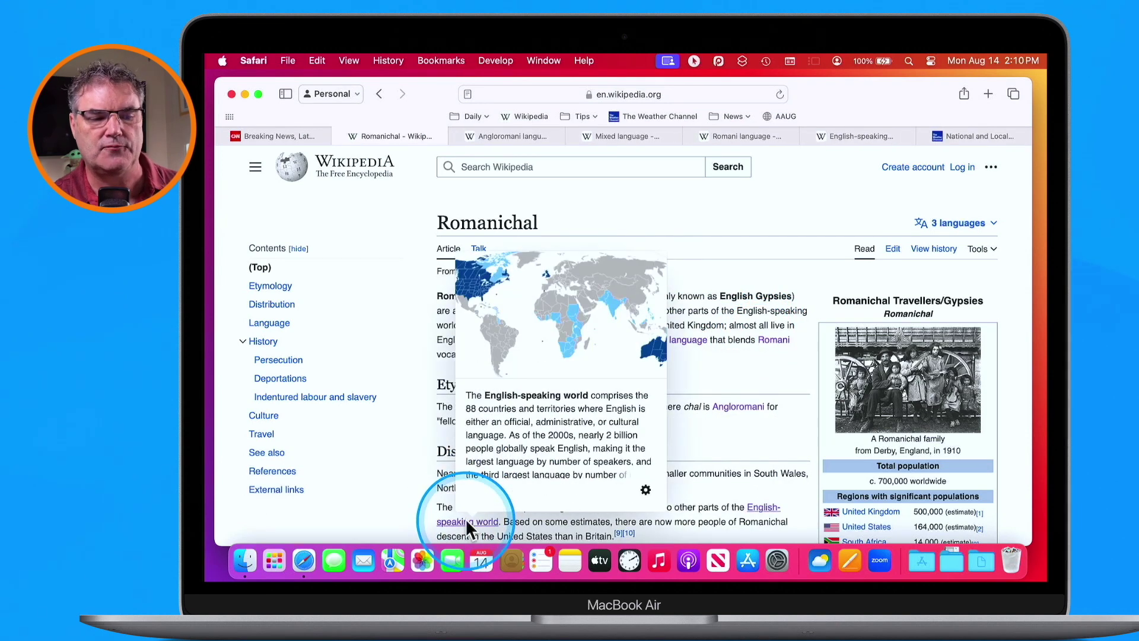
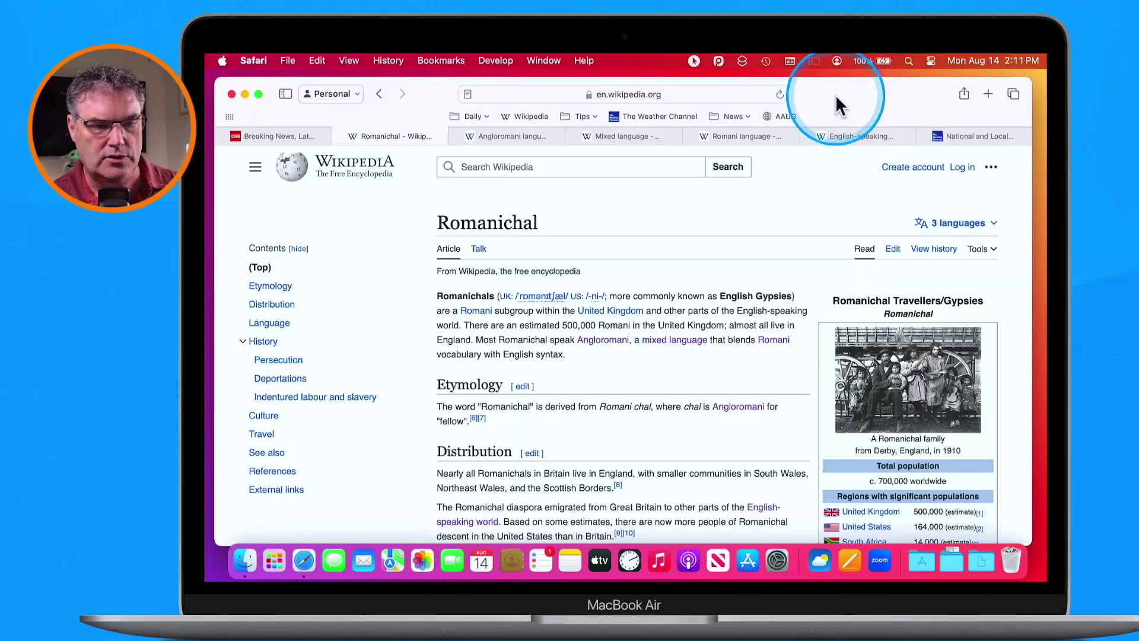
Open the grammar link from the Language section of the Romanichal article in a new window.
left_click_drag(834, 107, 865, 88)
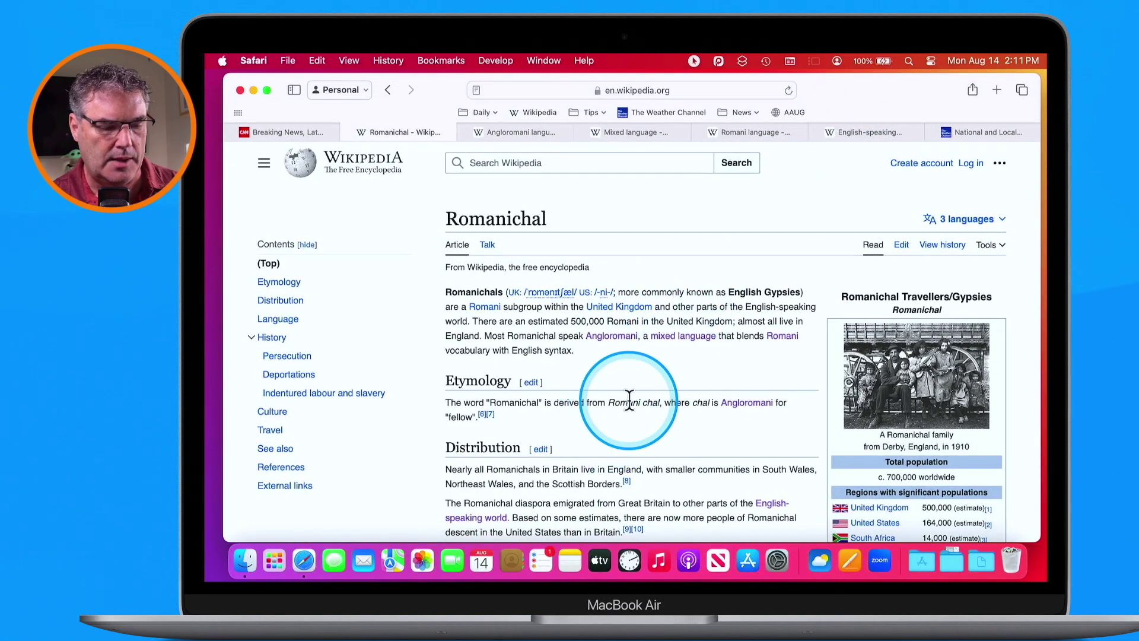
scroll(629, 397, "down", 5)
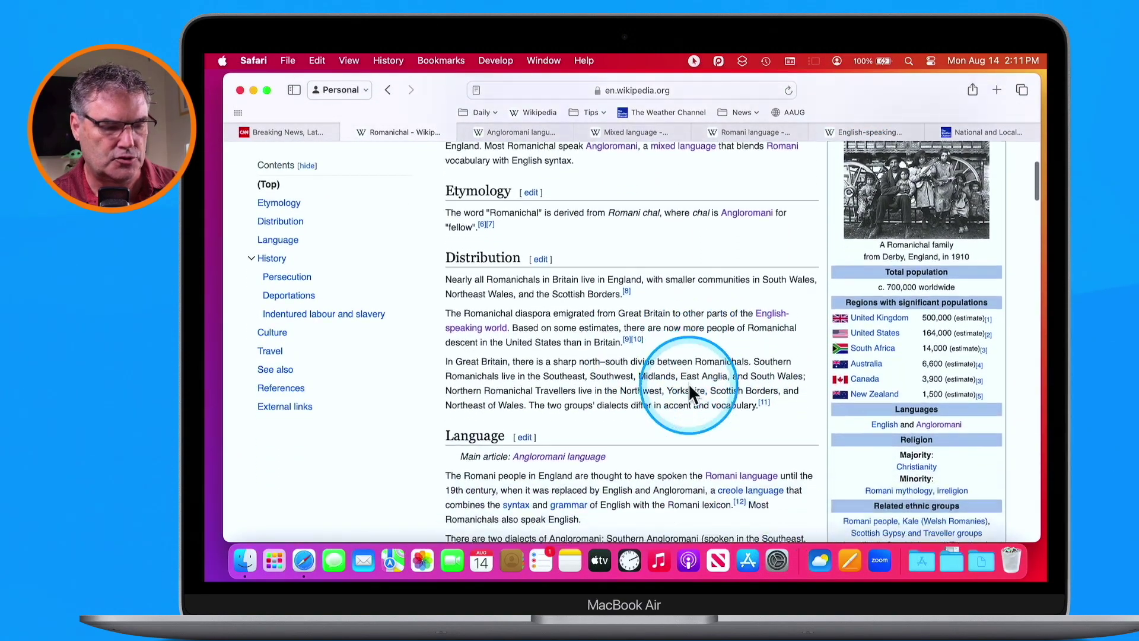
scroll(688, 382, "down", 2)
mouse_move(570, 454)
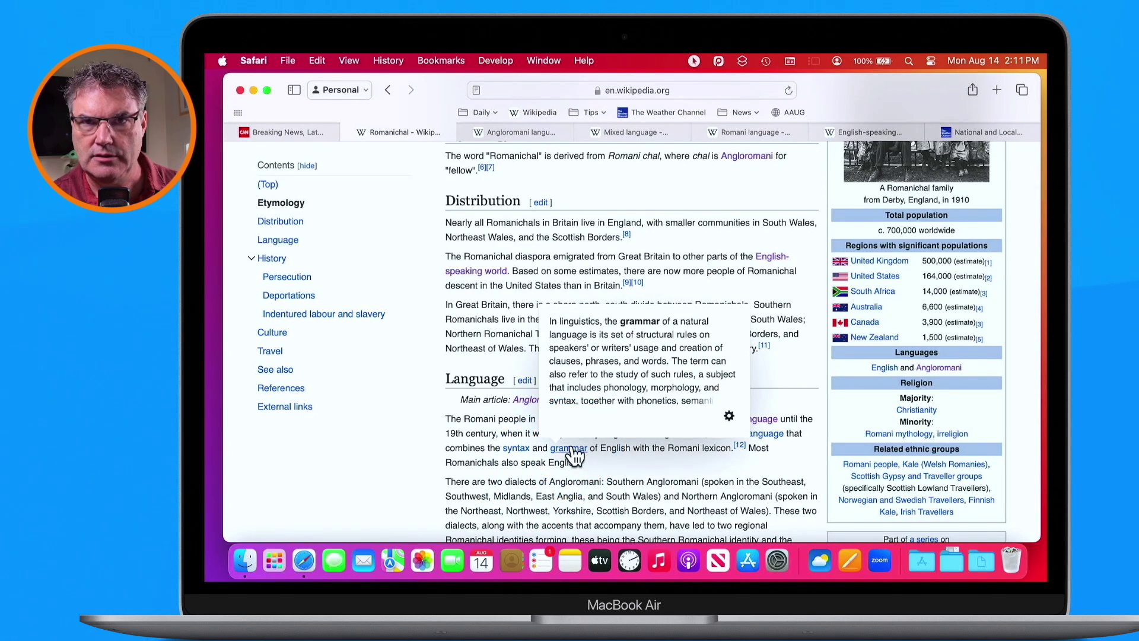
left_click(571, 454)
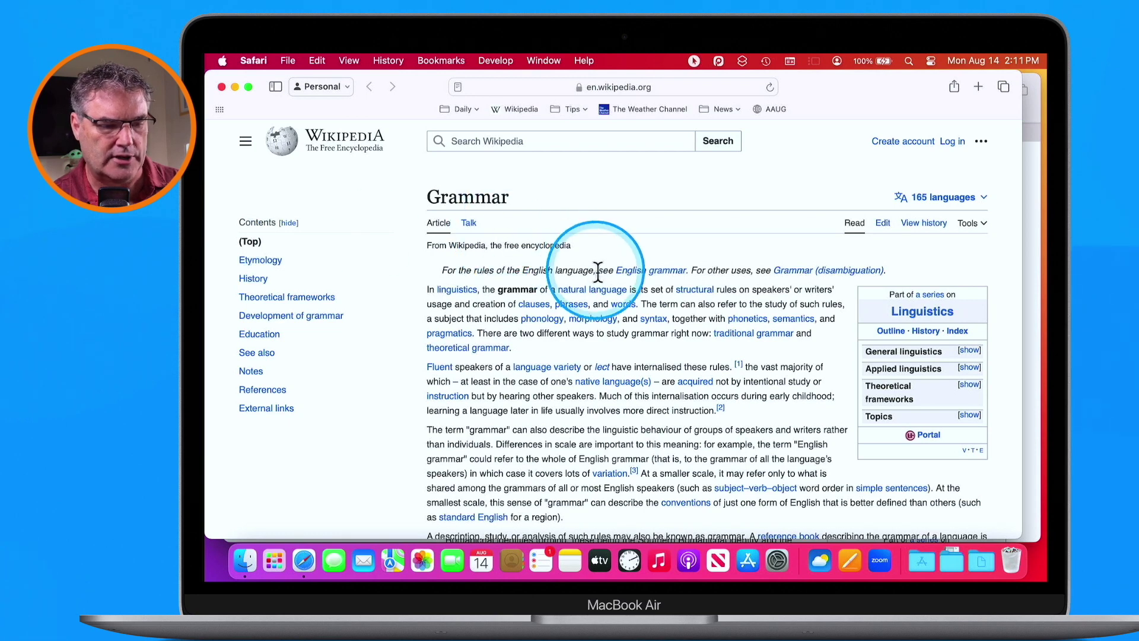
Open the natural language link of the Grammar article in a new window, and move the overlapping windows apart.
mouse_move(596, 292)
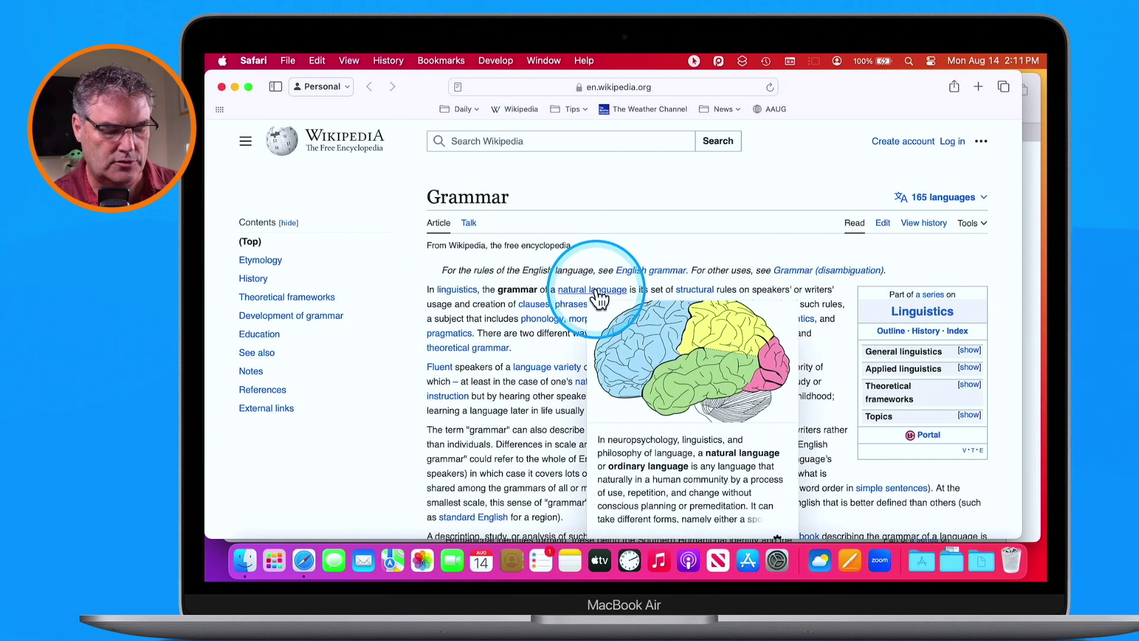
left_click(598, 291)
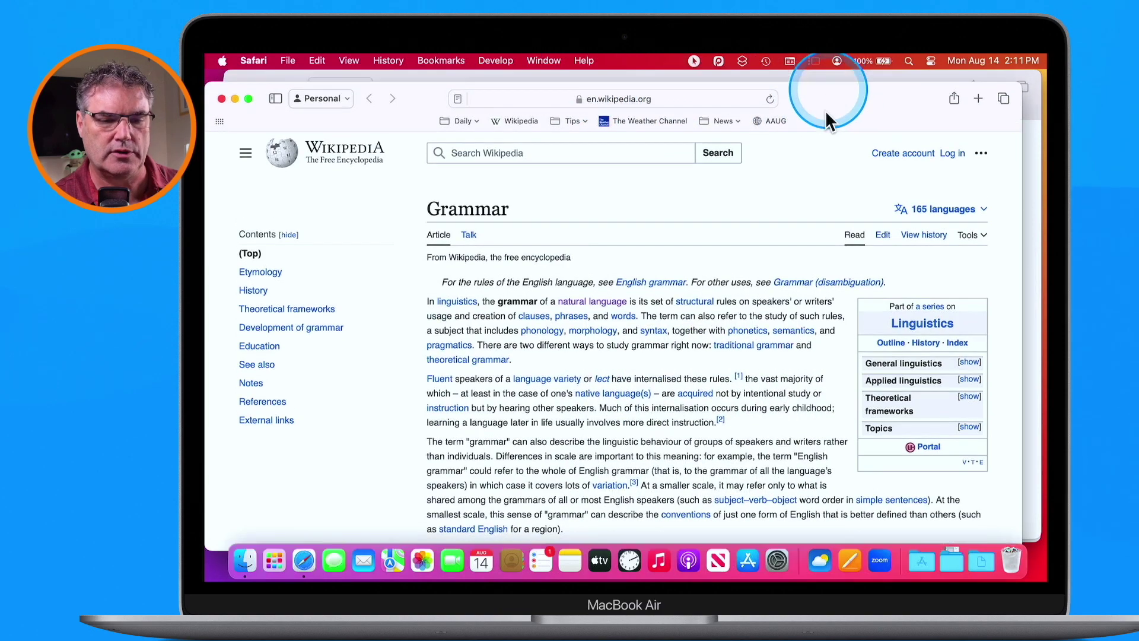
left_click_drag(828, 87, 811, 202)
left_click_drag(869, 79, 874, 162)
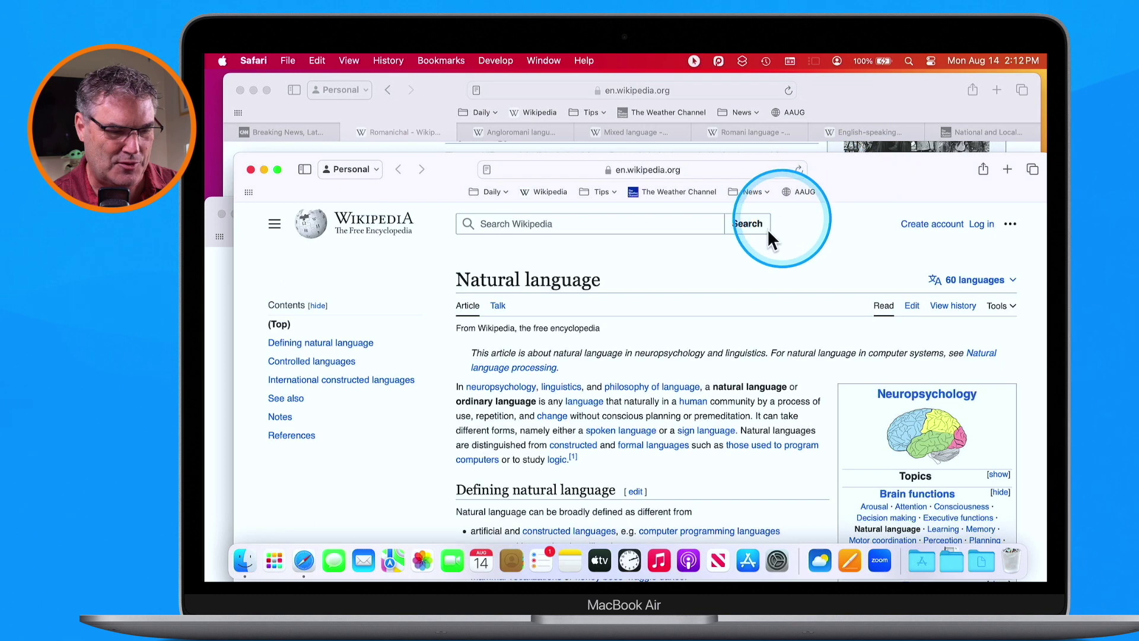
Open the philosophy of language link in a new window, and from that article open Bertrand Russell in another new window.
mouse_move(647, 393)
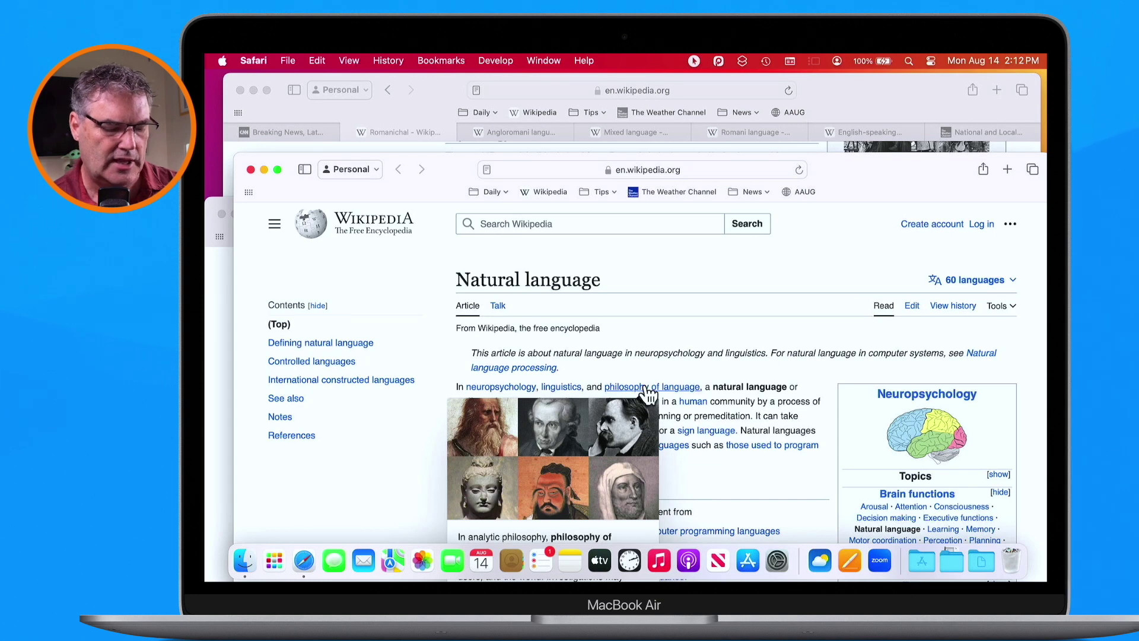
left_click(645, 389)
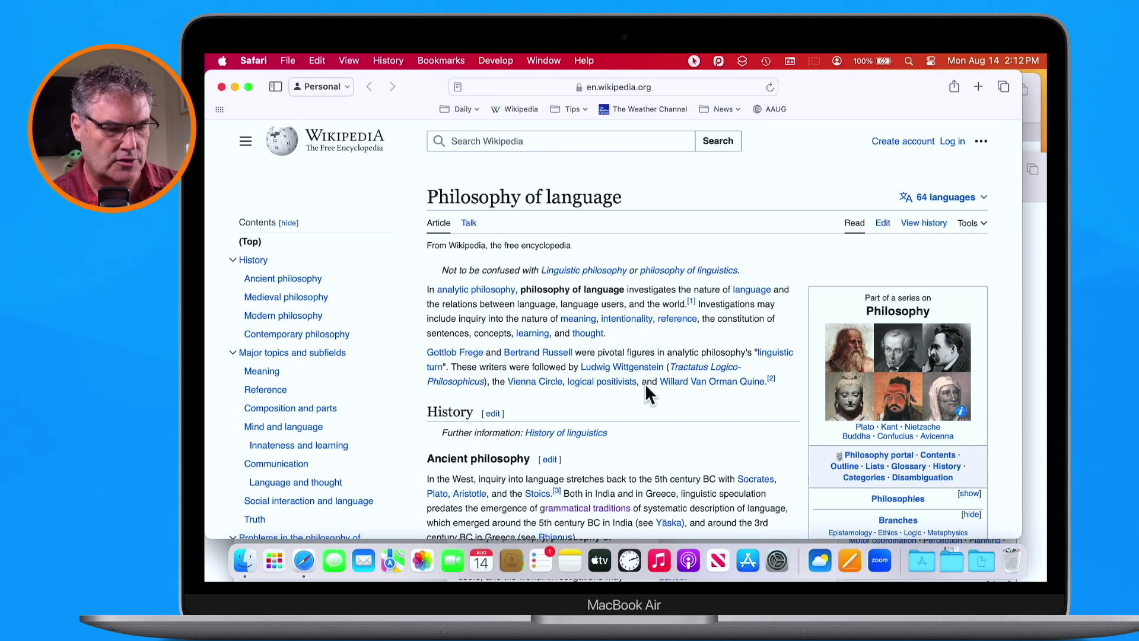
mouse_move(552, 357)
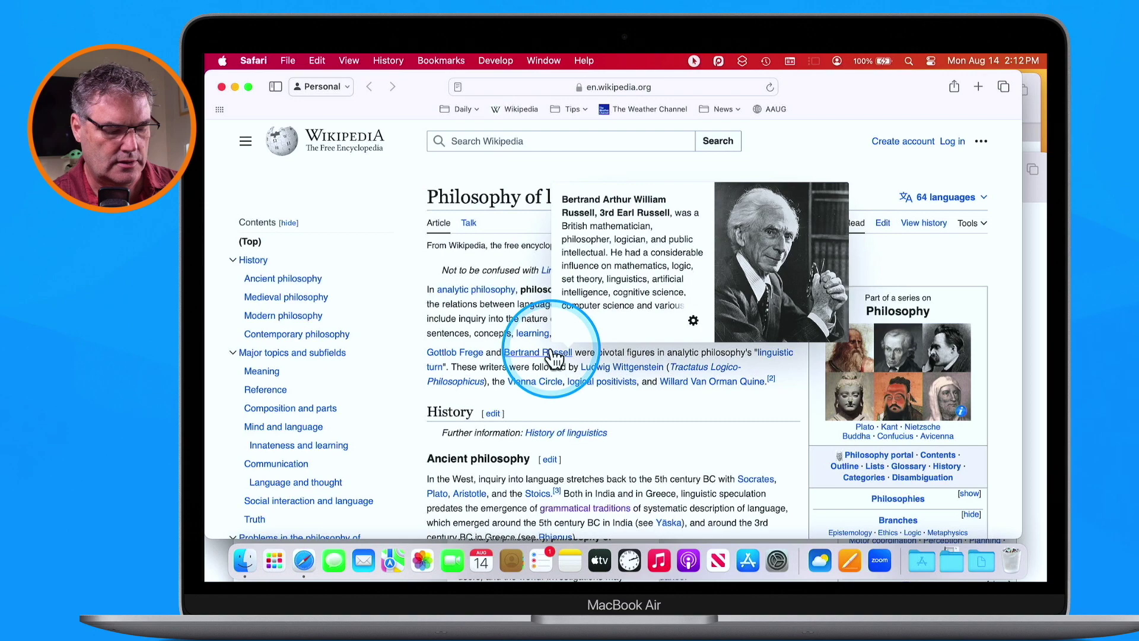
left_click(552, 353)
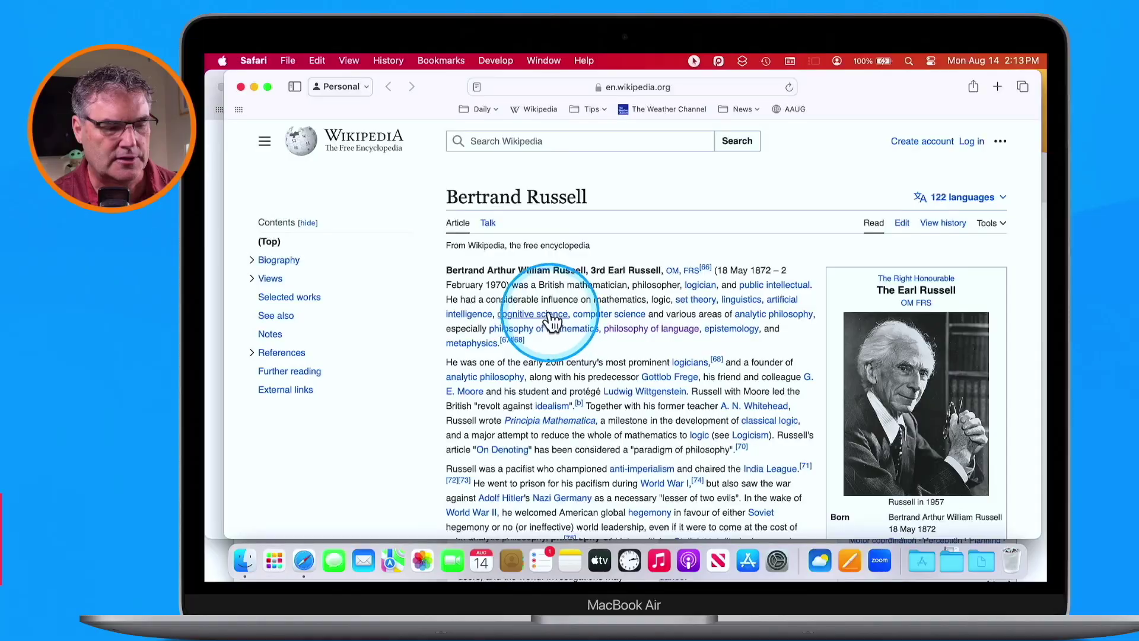
Open the cognitive science link of the Bertrand Russell article in a new window using the link's own options.
mouse_move(538, 322)
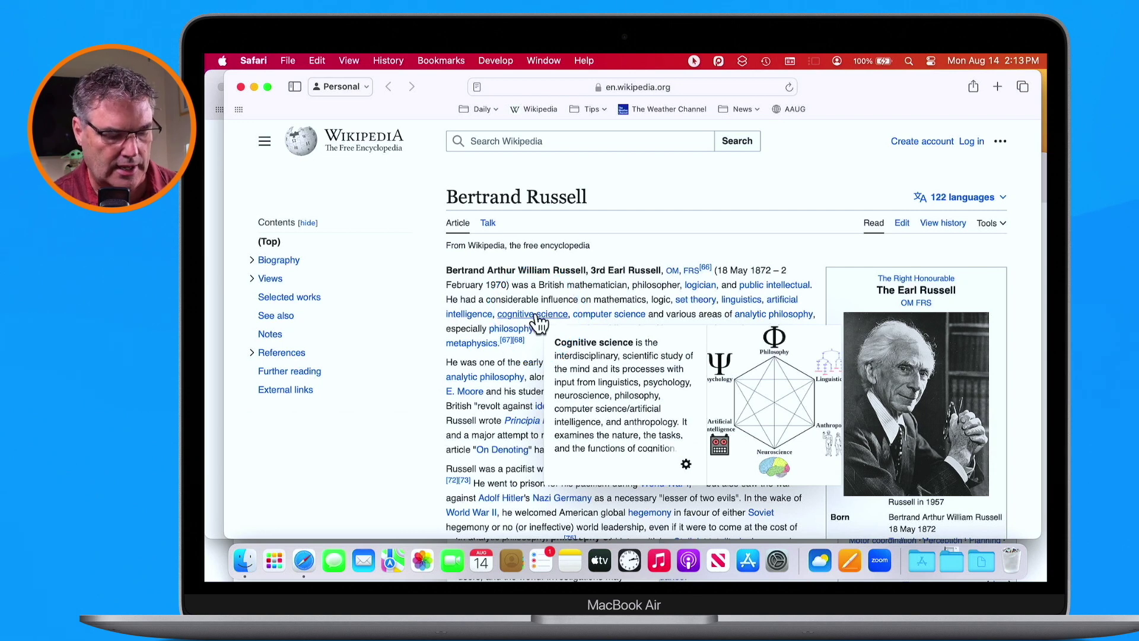
right_click(537, 316)
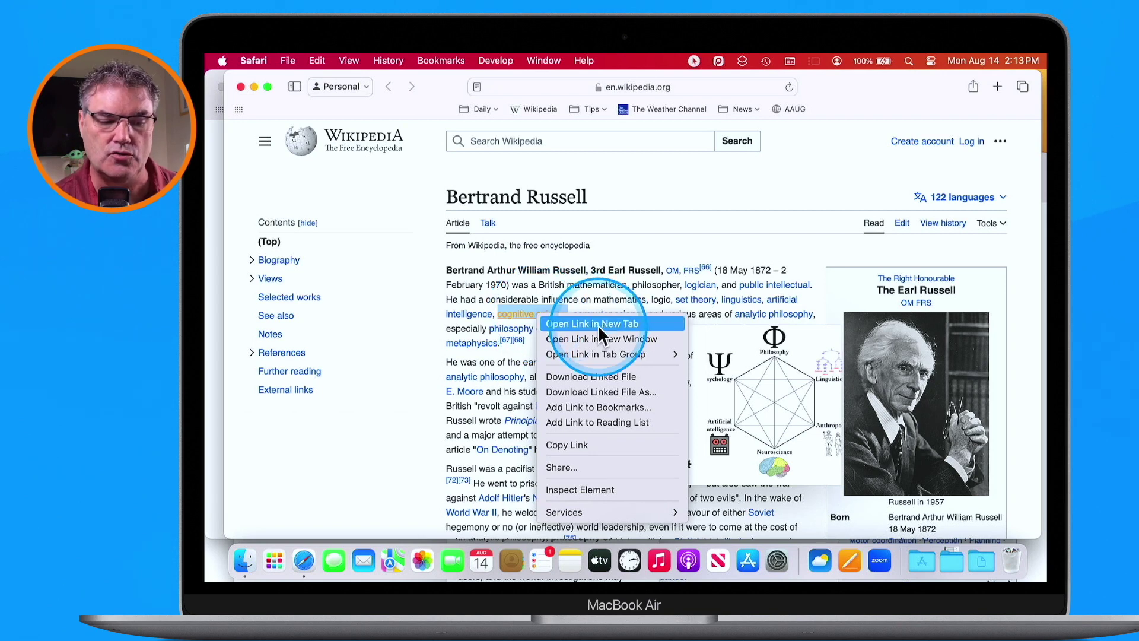
key("ctrl+alt+z")
key("ctrl+alt+z")
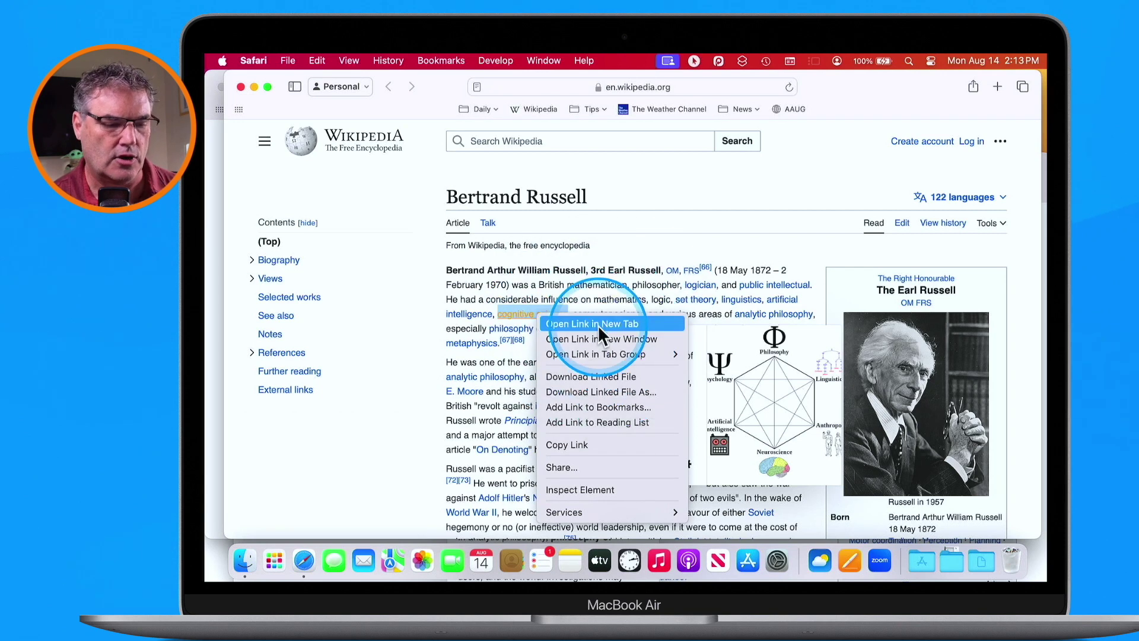
key("ctrl+alt+z")
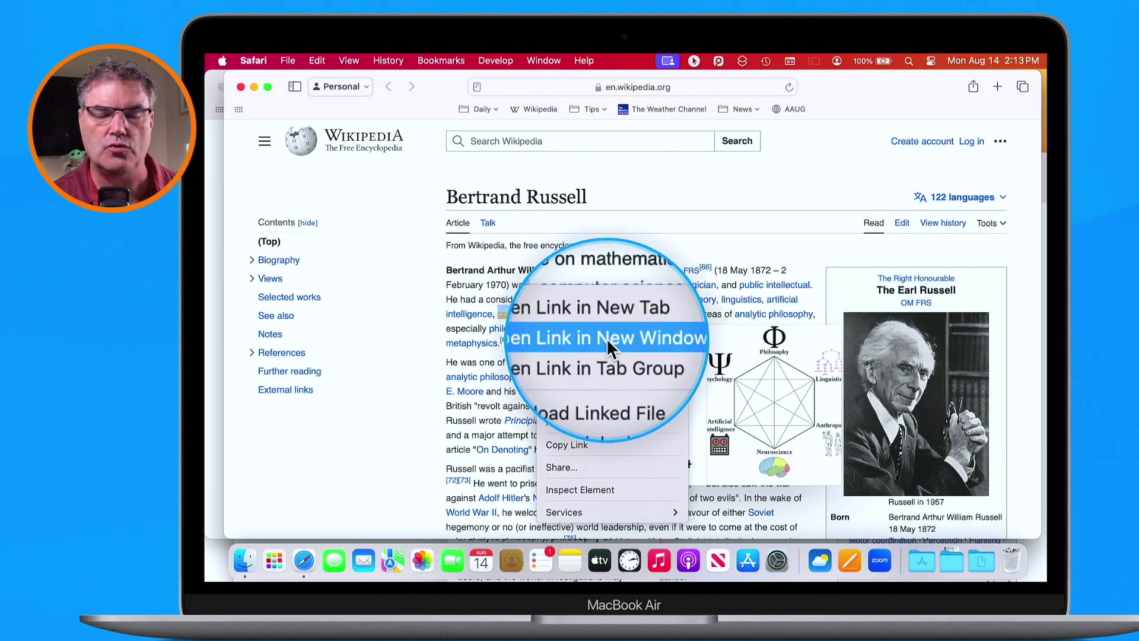
key("ctrl+alt+z")
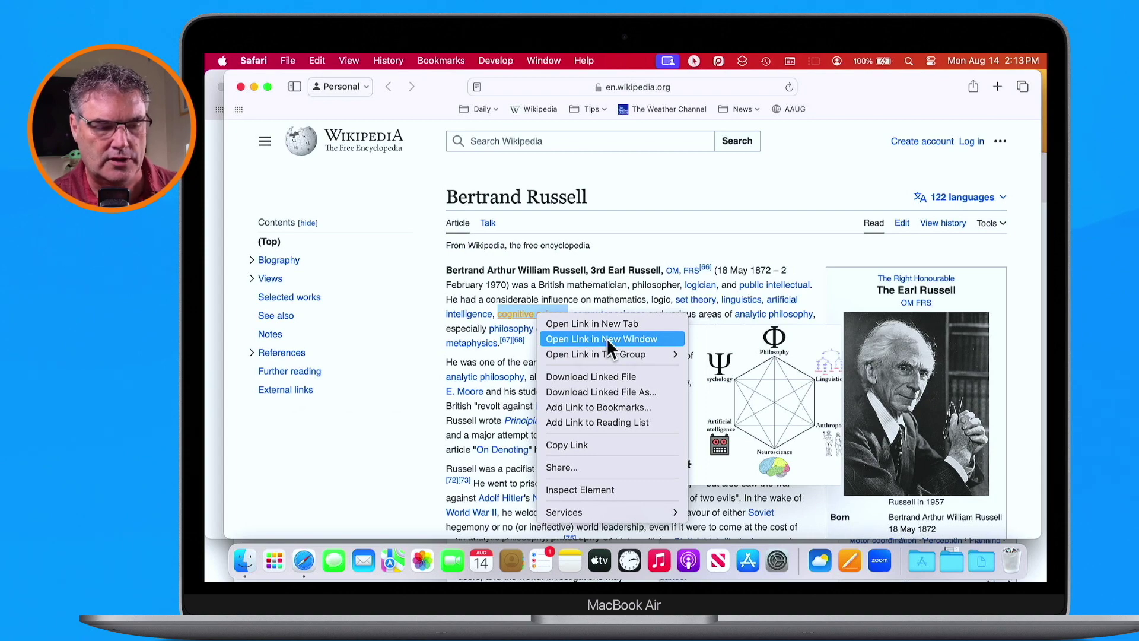
left_click(606, 337)
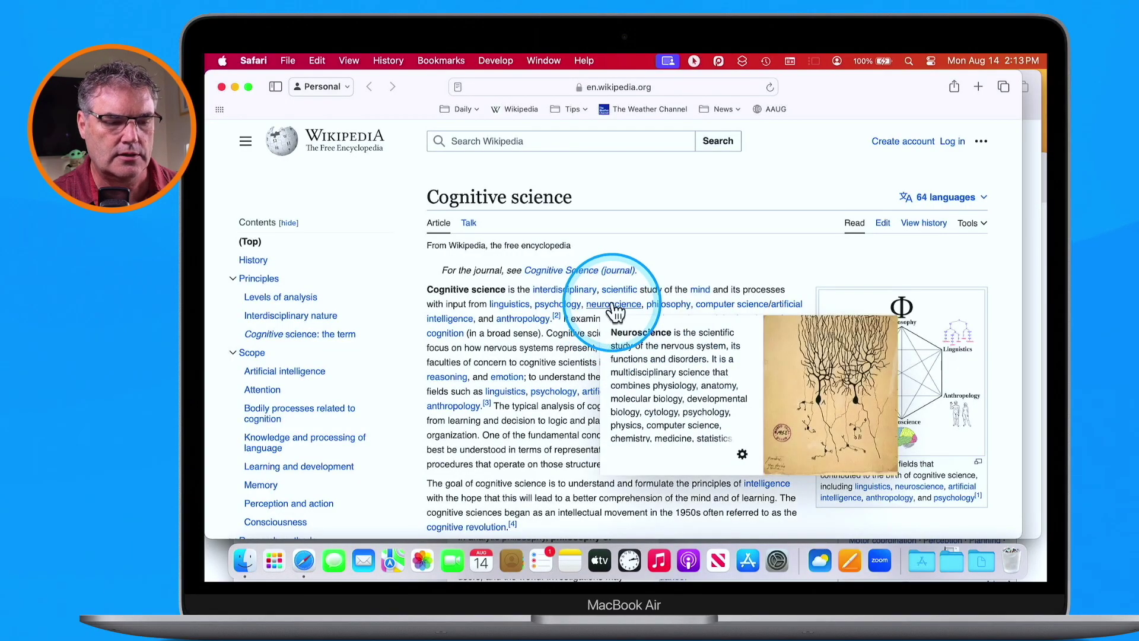
Dismiss the neuroscience link's options and turn on the status bar for the browser windows.
right_click(613, 304)
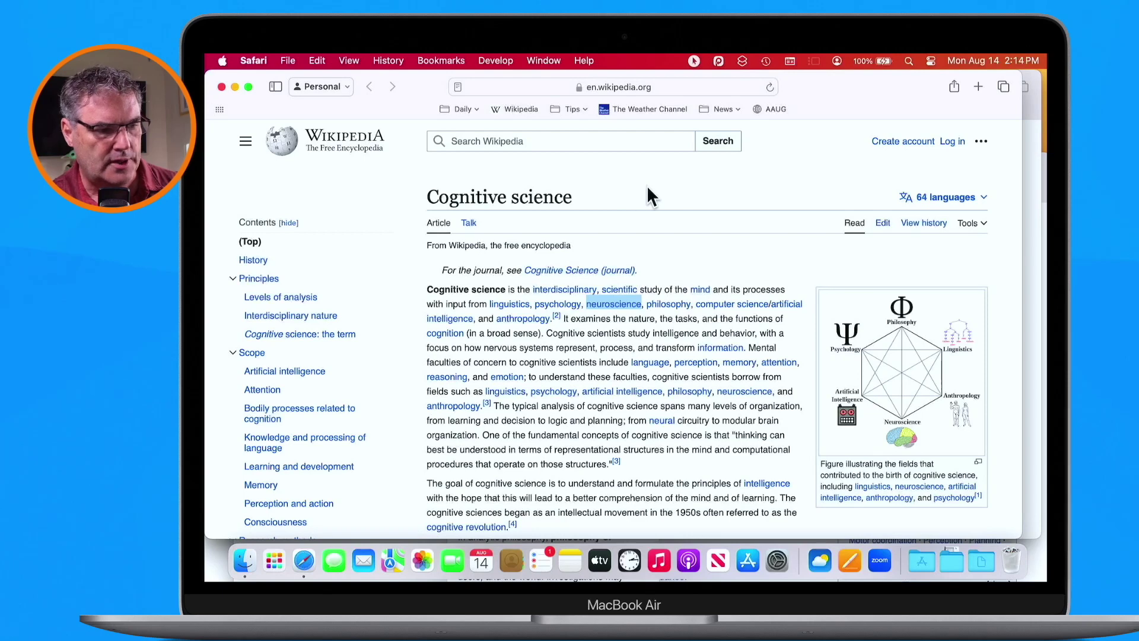
key("ctrl+alt+z")
left_click(351, 59)
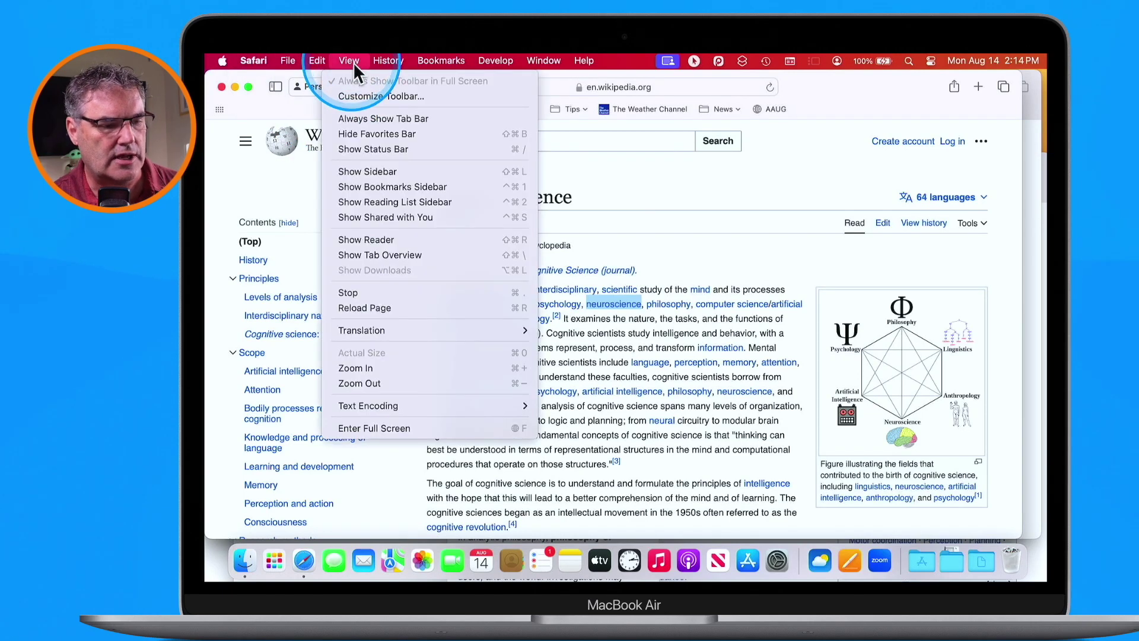
left_click(368, 148)
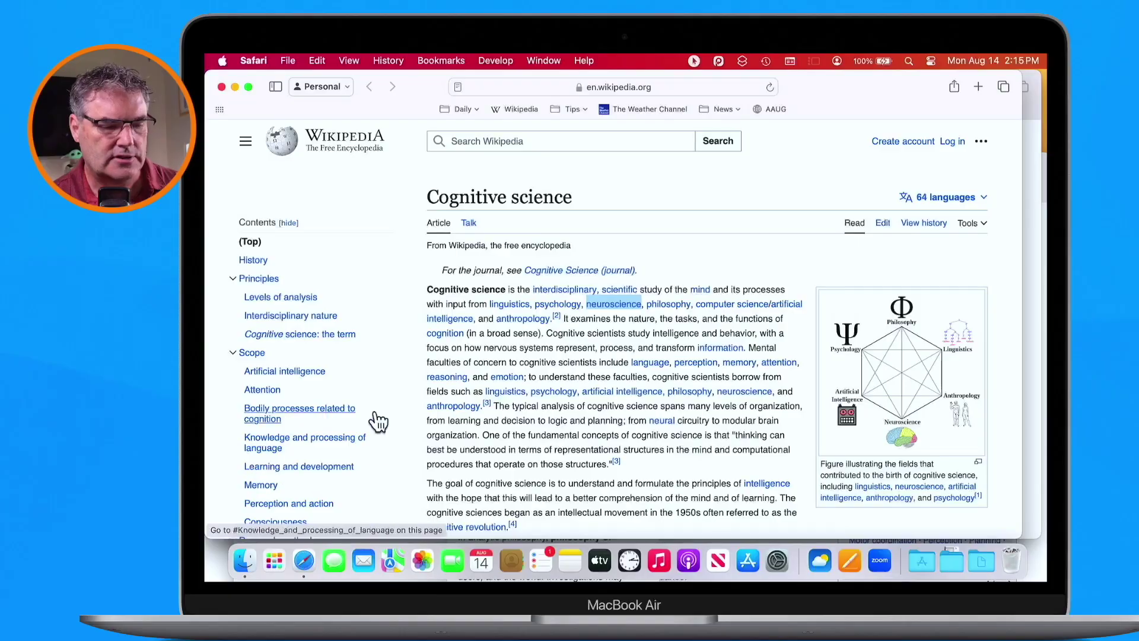
Follow the linguistics link in the Cognitive science article, and from there the language link, in the same window.
left_click(505, 390)
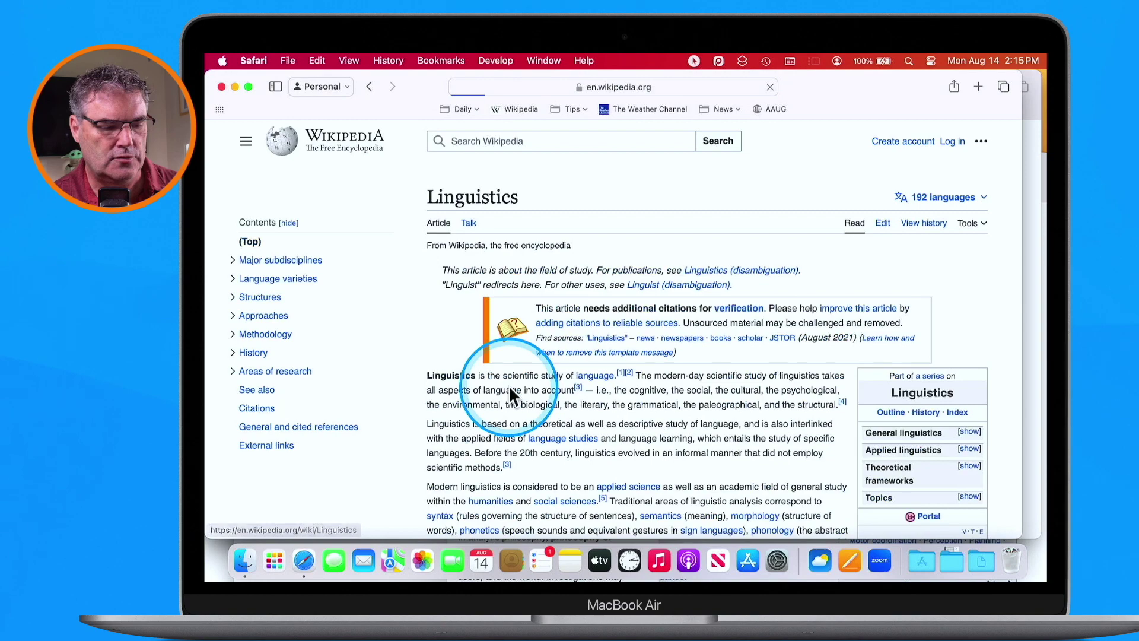
left_click(589, 375)
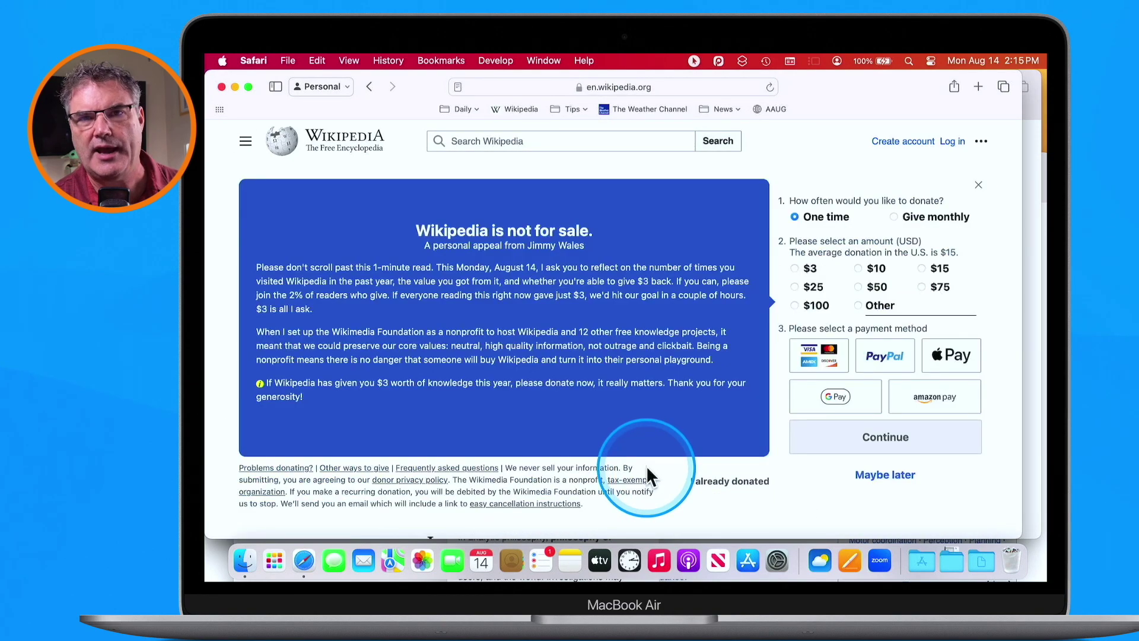
left_click(499, 246)
Go back through the visited pages to the Cognitive science article and forward again to the Language article.
left_click(374, 90)
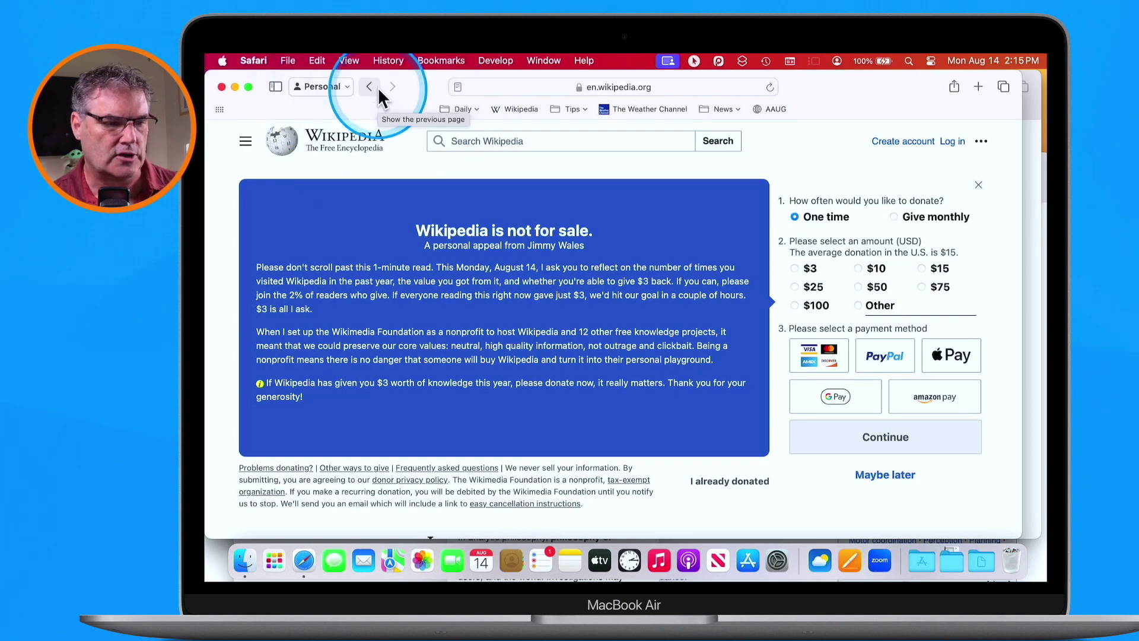
left_click(370, 87)
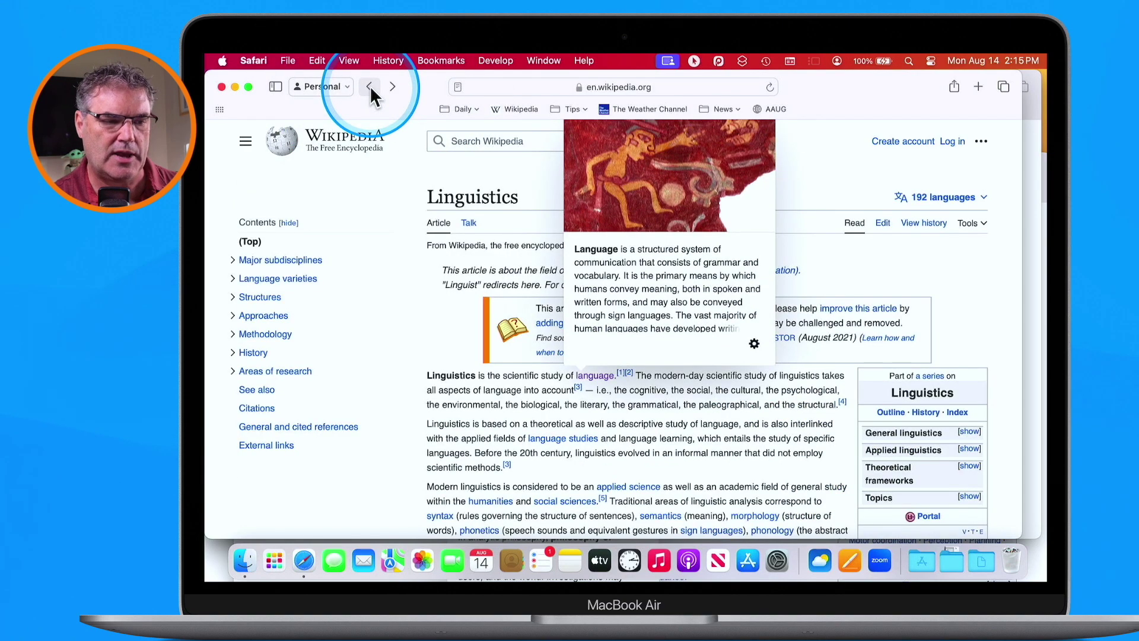
left_click(370, 88)
left_click(392, 86)
left_click(392, 87)
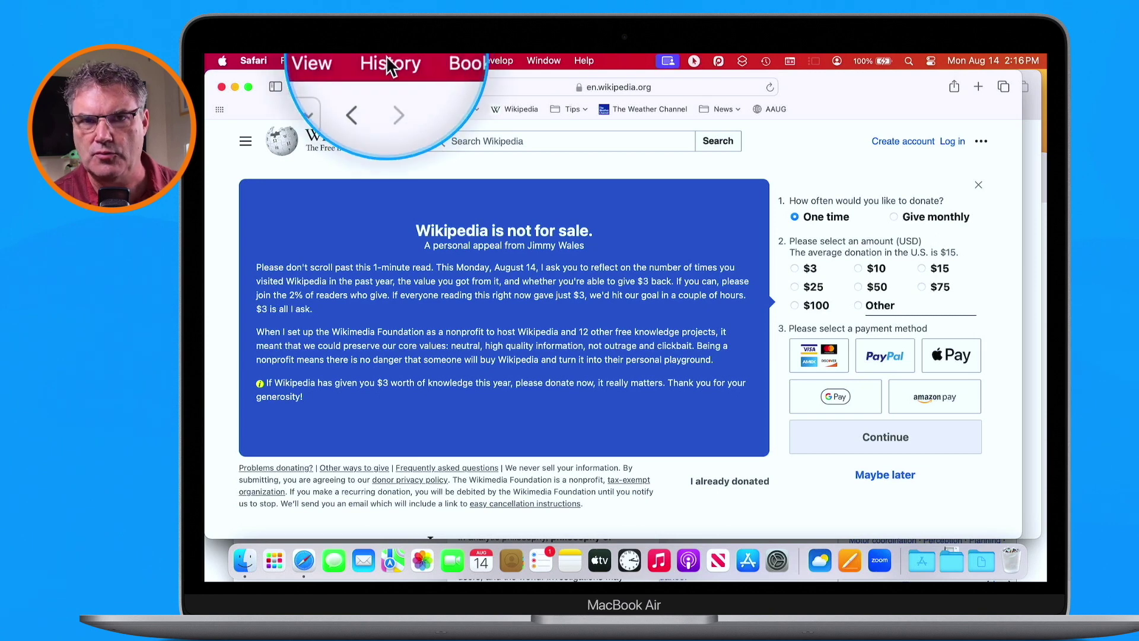
Review the browsing history, including the pages visited on earlier dates and the recently closed ones.
left_click(387, 60)
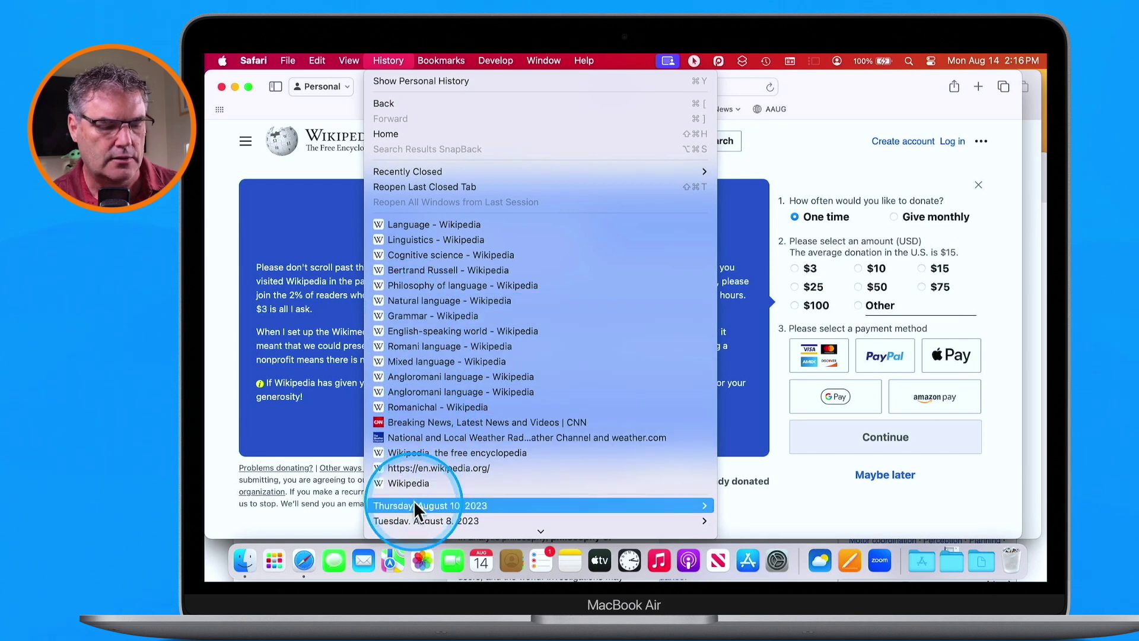
mouse_move(409, 516)
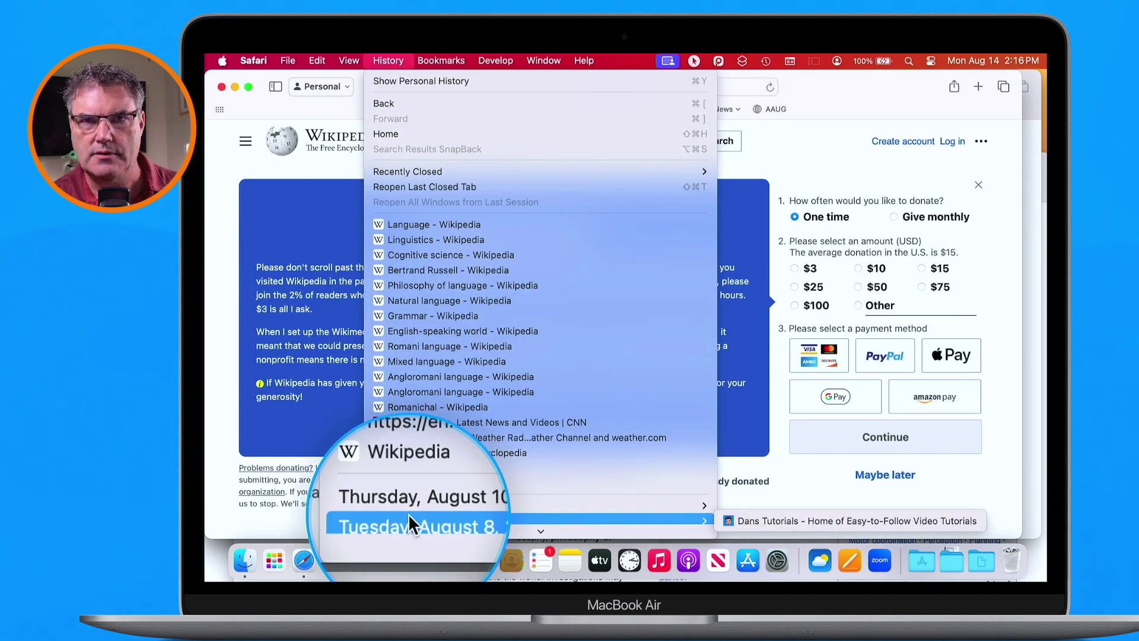
mouse_move(410, 172)
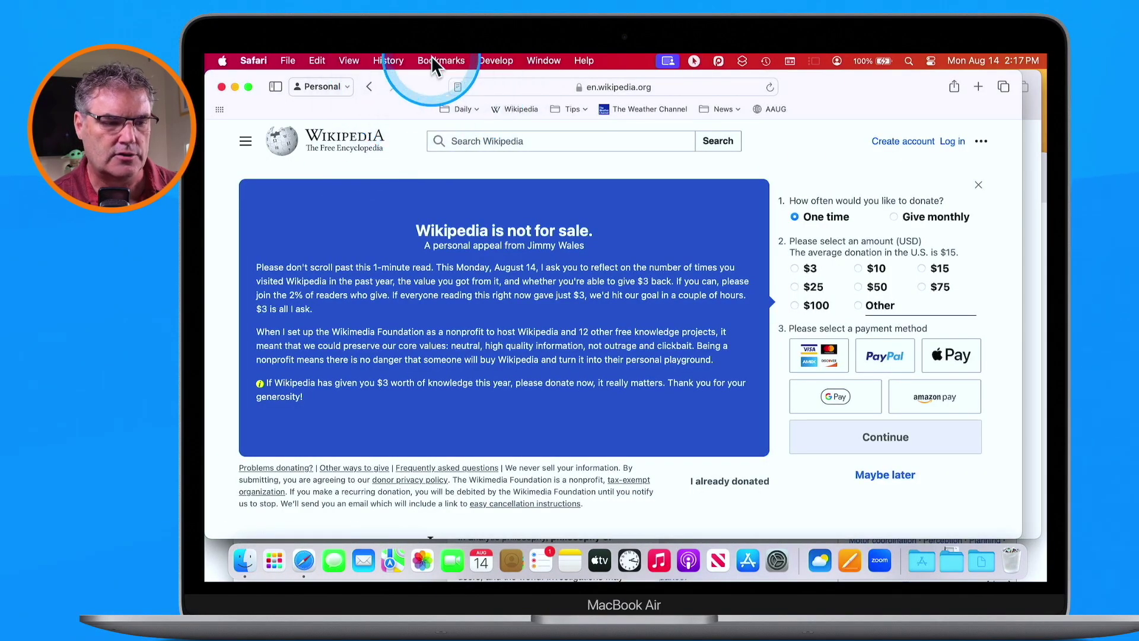
Bookmark the current page in the Bookmarks folder under the name Language - Wikipedia.
left_click(435, 60)
mouse_move(451, 277)
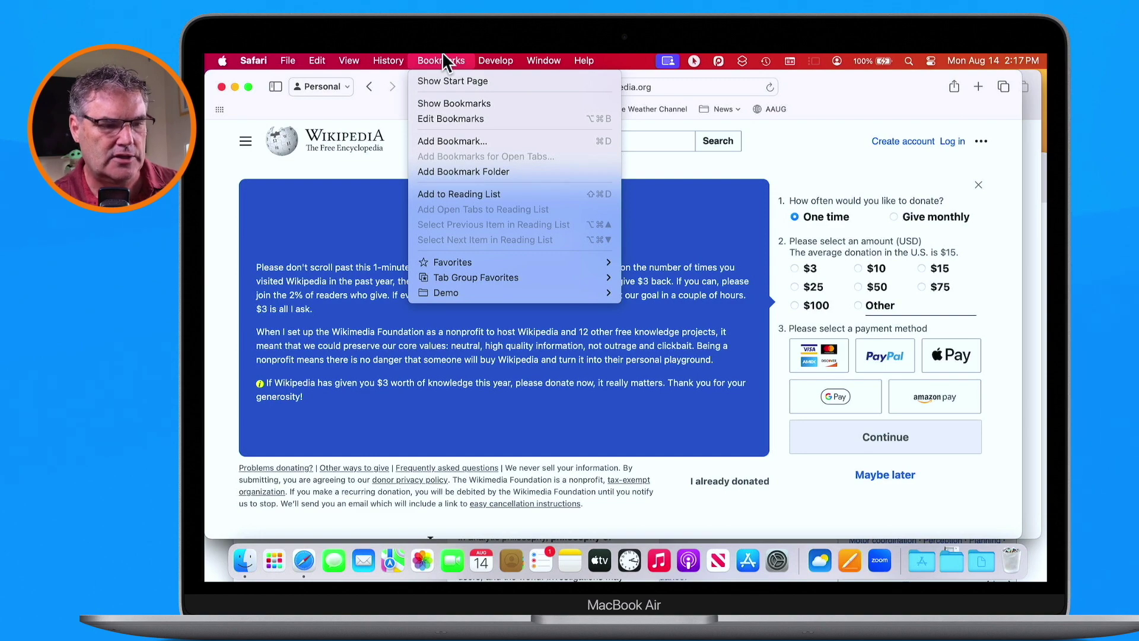
left_click(448, 140)
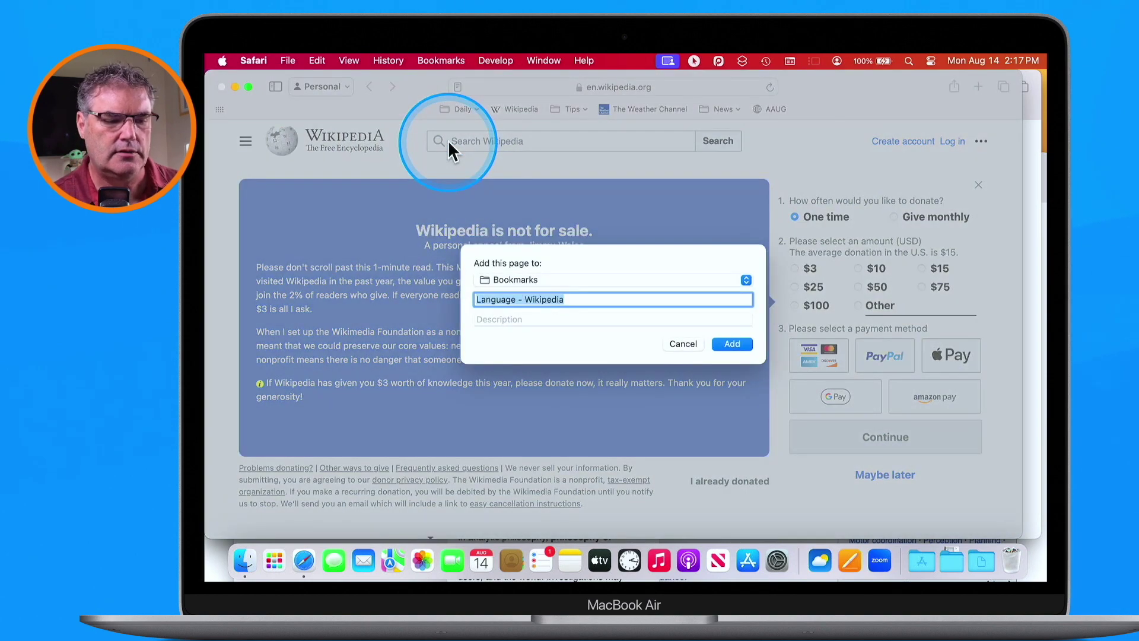
left_click(732, 345)
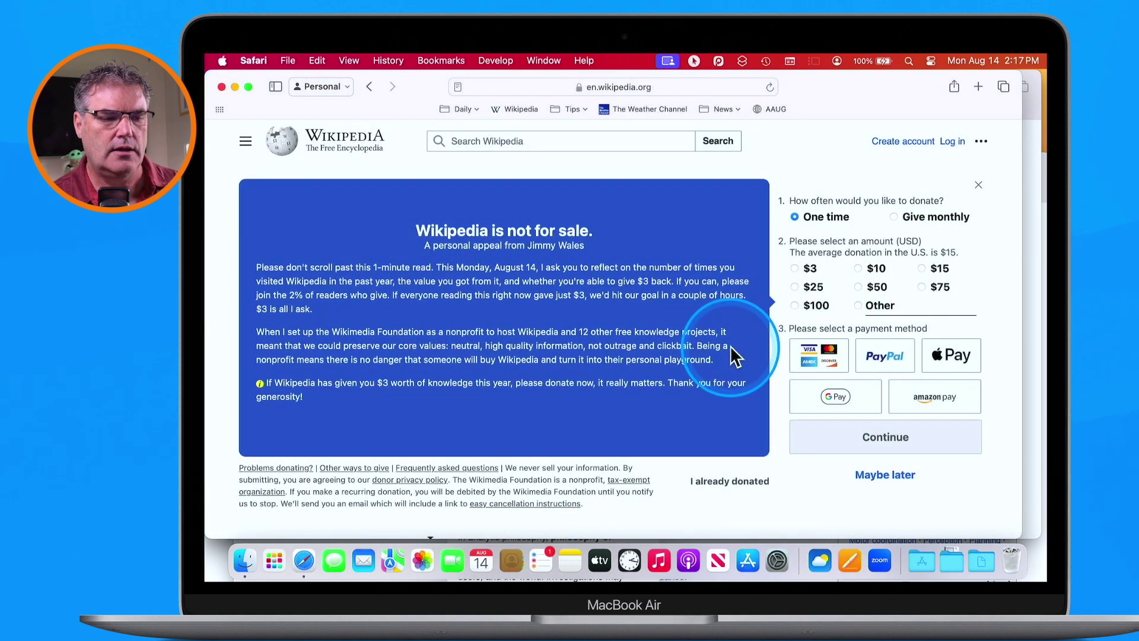
Expand the Demo folder in the bookmarks editor and open the Language - Wikipedia bookmark from the list.
left_click(437, 60)
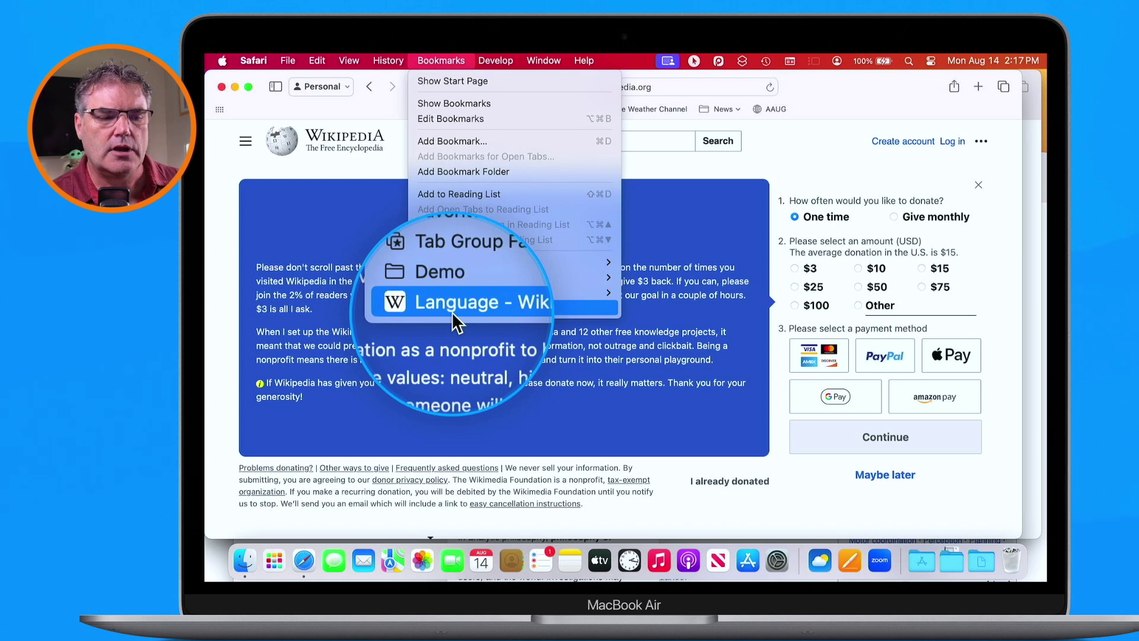
left_click(447, 119)
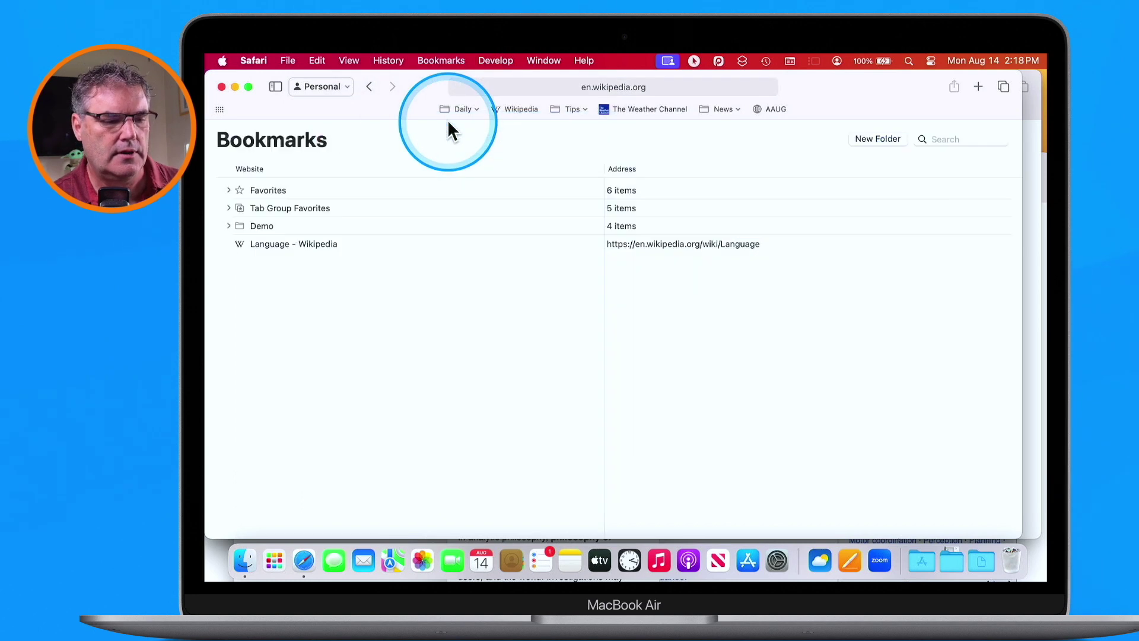
left_click(228, 226)
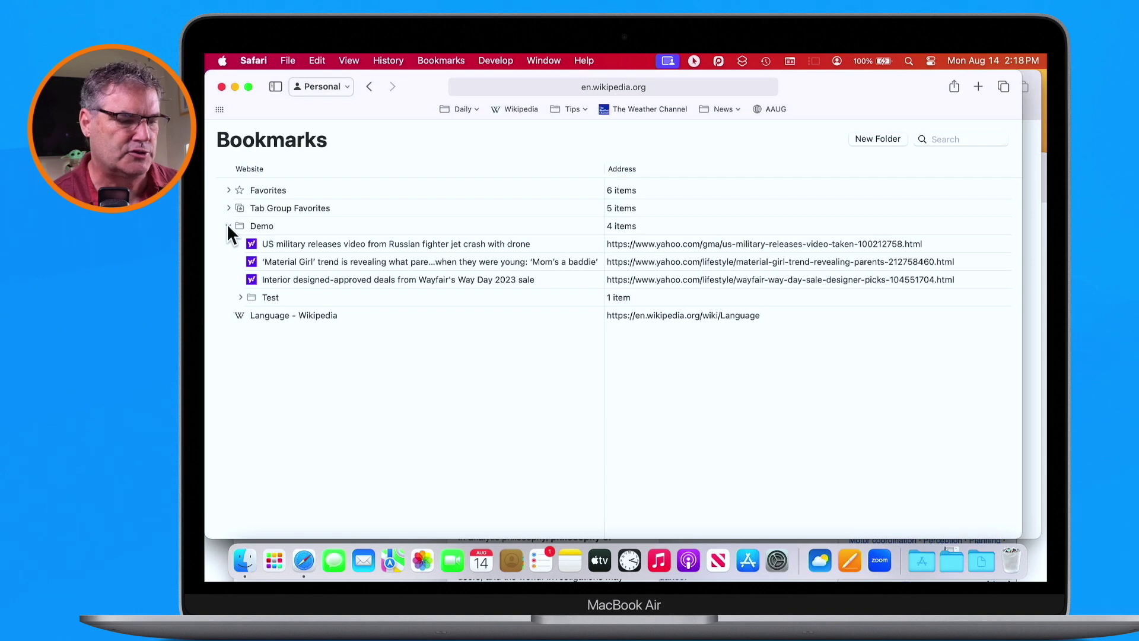
left_click(282, 269)
left_click(277, 312)
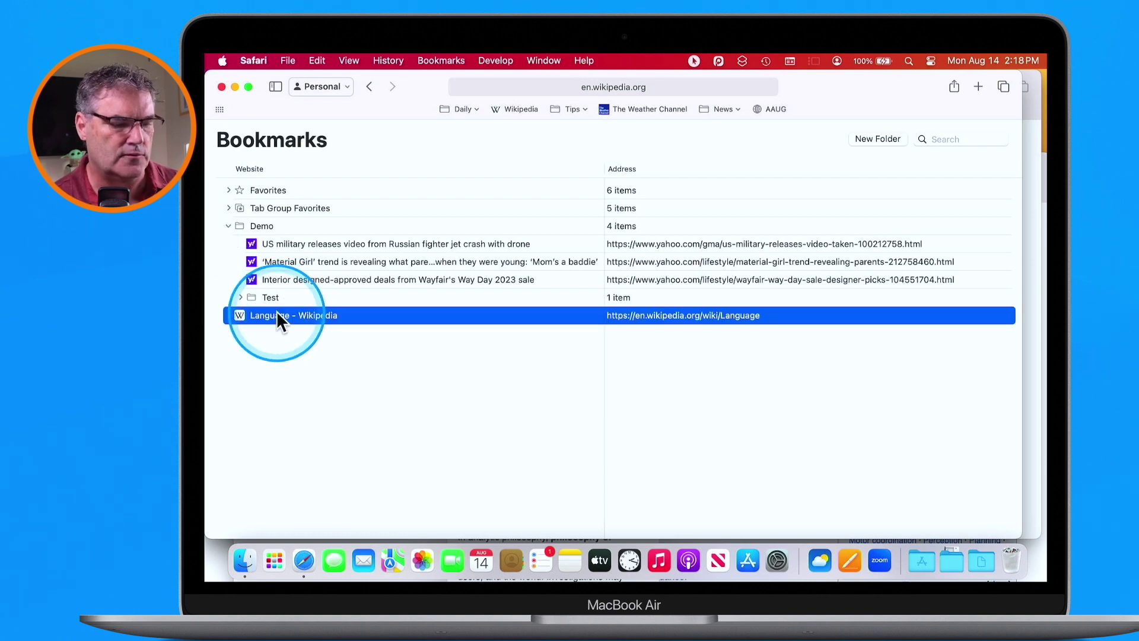
double_click(276, 312)
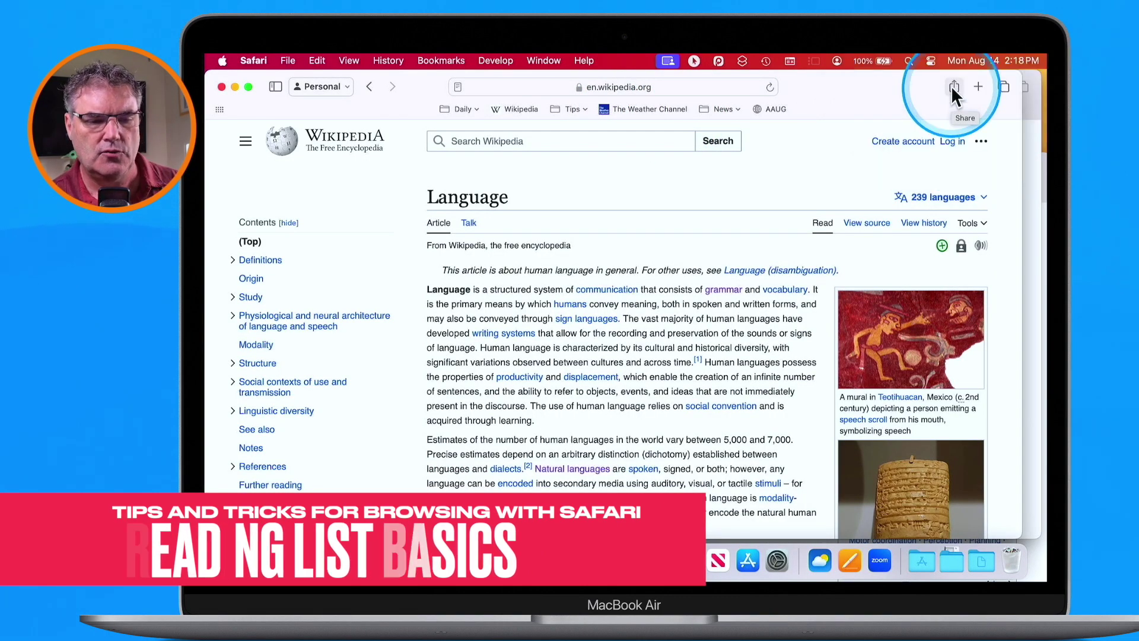
Add the communication link in the Language article's opening sentence to the reading list.
left_click(953, 87)
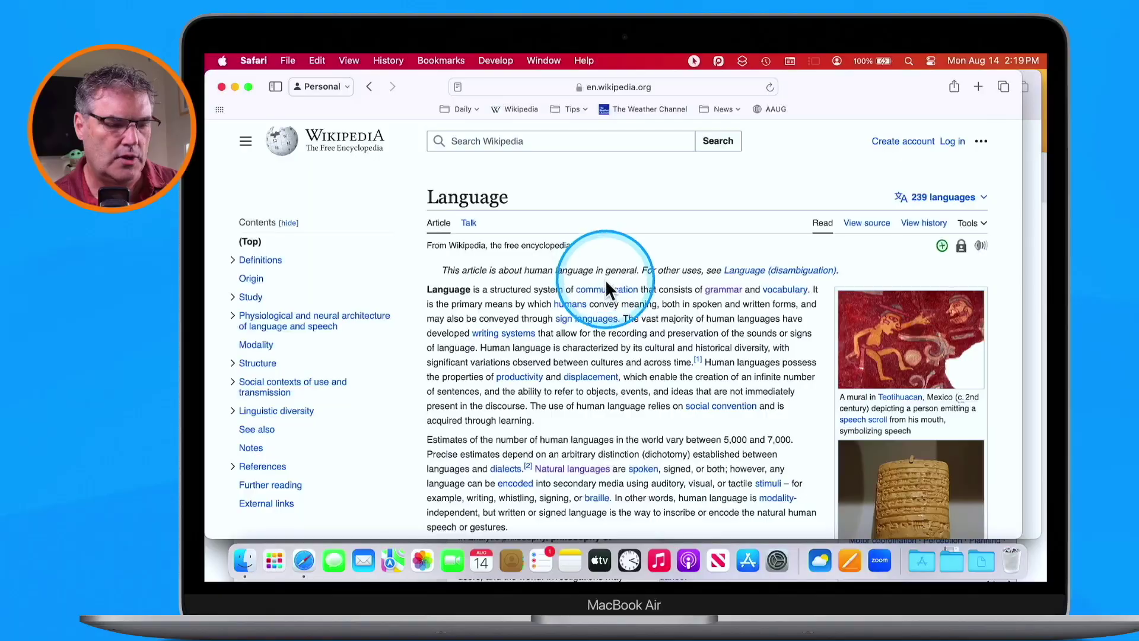
mouse_move(606, 288)
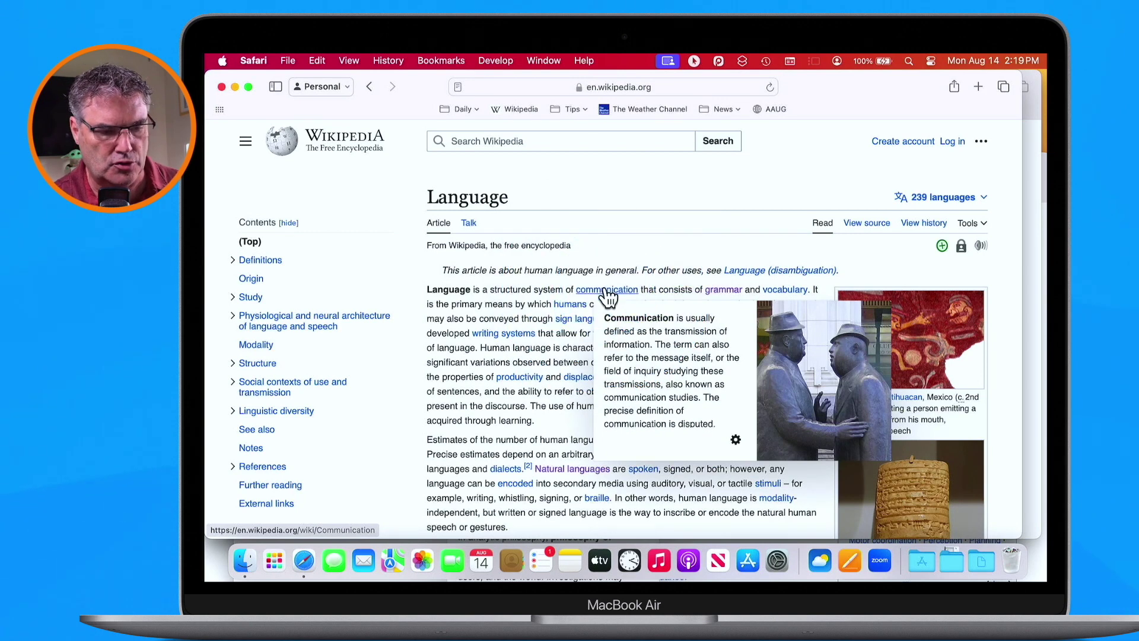
right_click(606, 291)
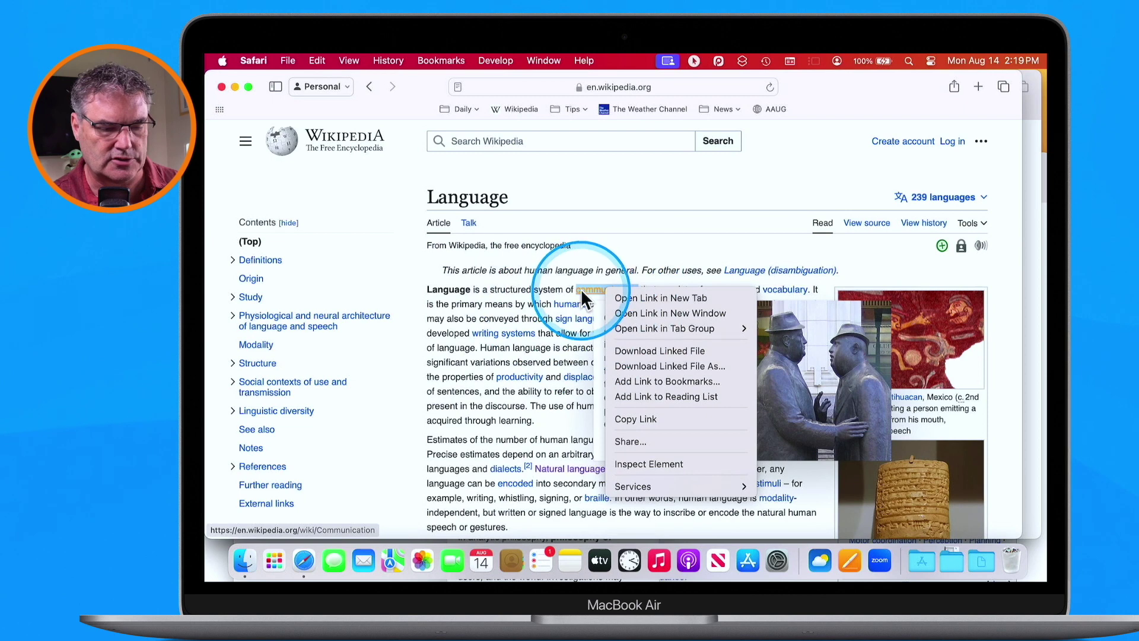
left_click(659, 397)
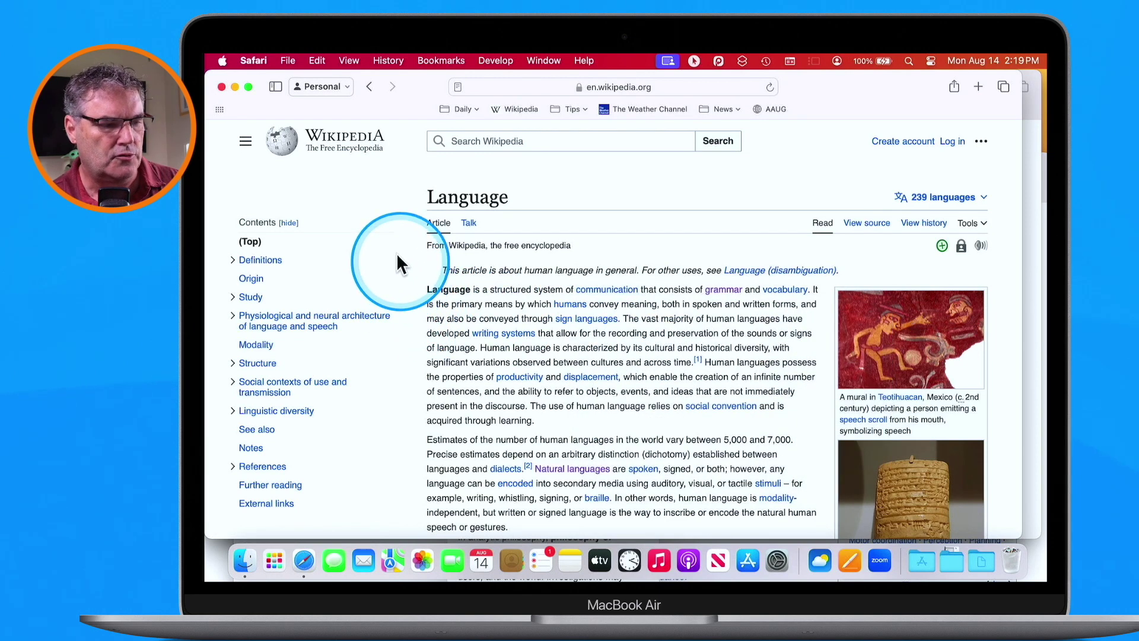
Show the reading list in the sidebar and open the saved Macworld article about waiting to buy an iPhone 14 Pro.
left_click(275, 87)
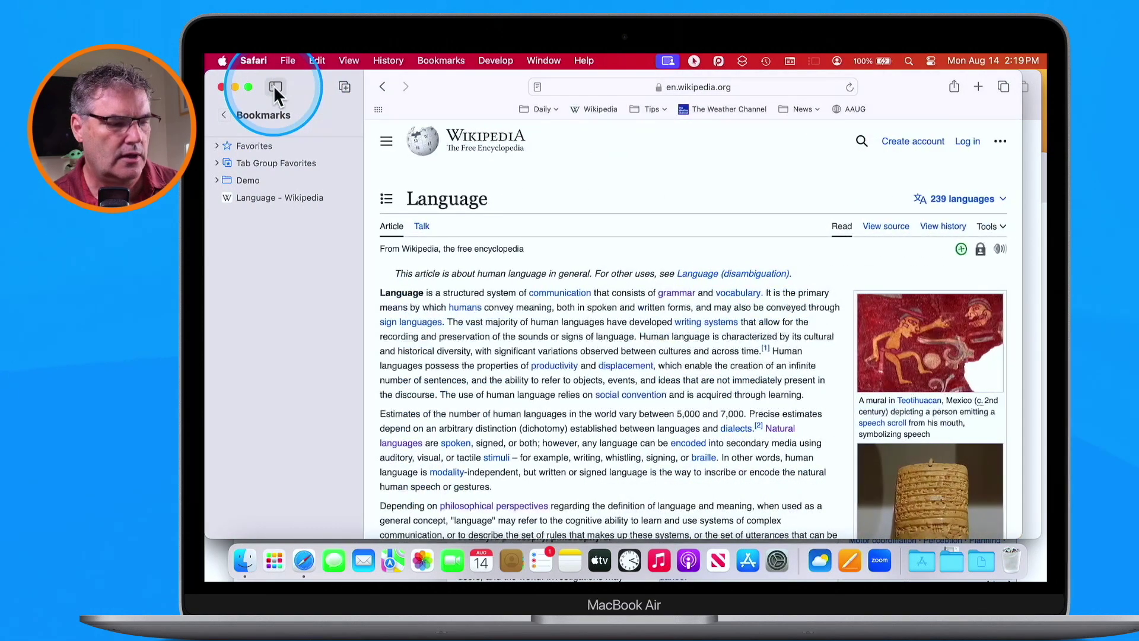
left_click(224, 110)
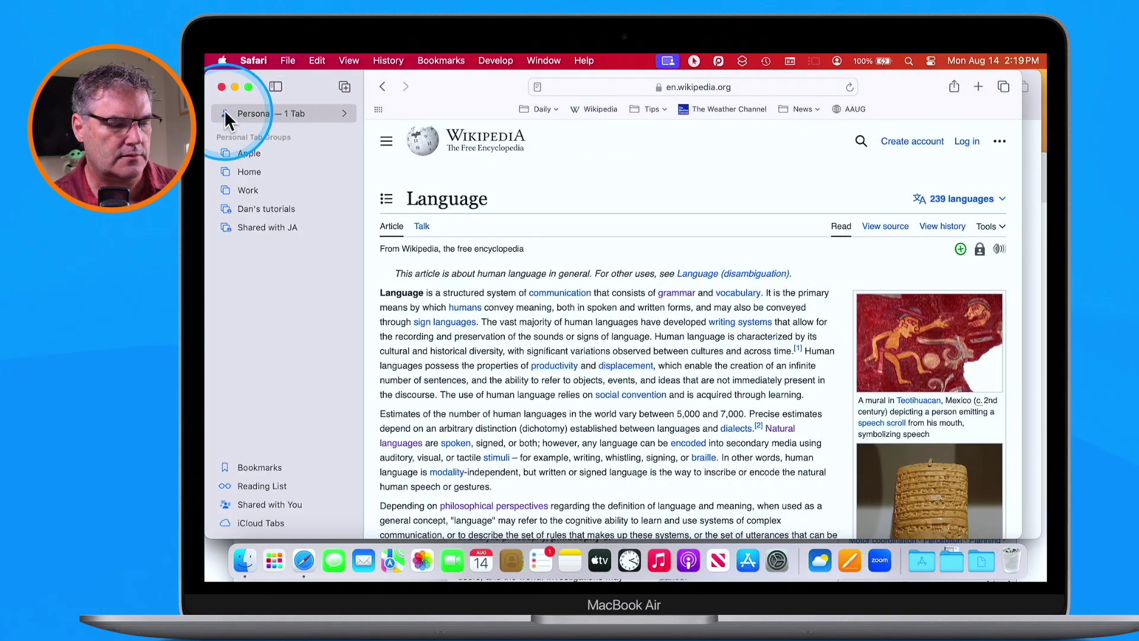
left_click(258, 484)
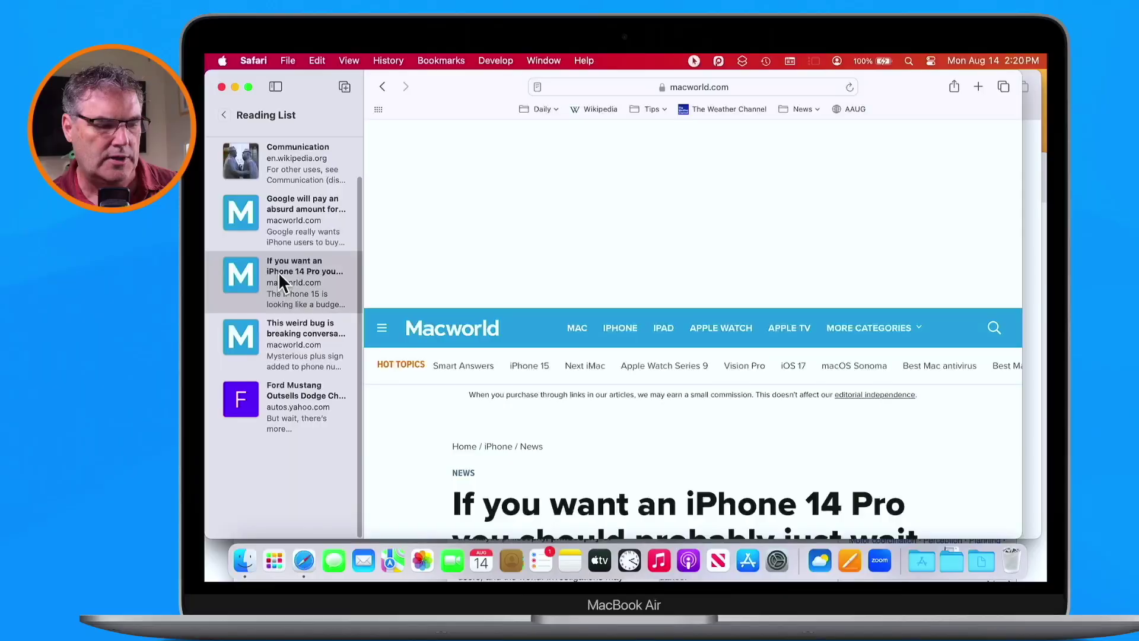
scroll(279, 272, "up", 2)
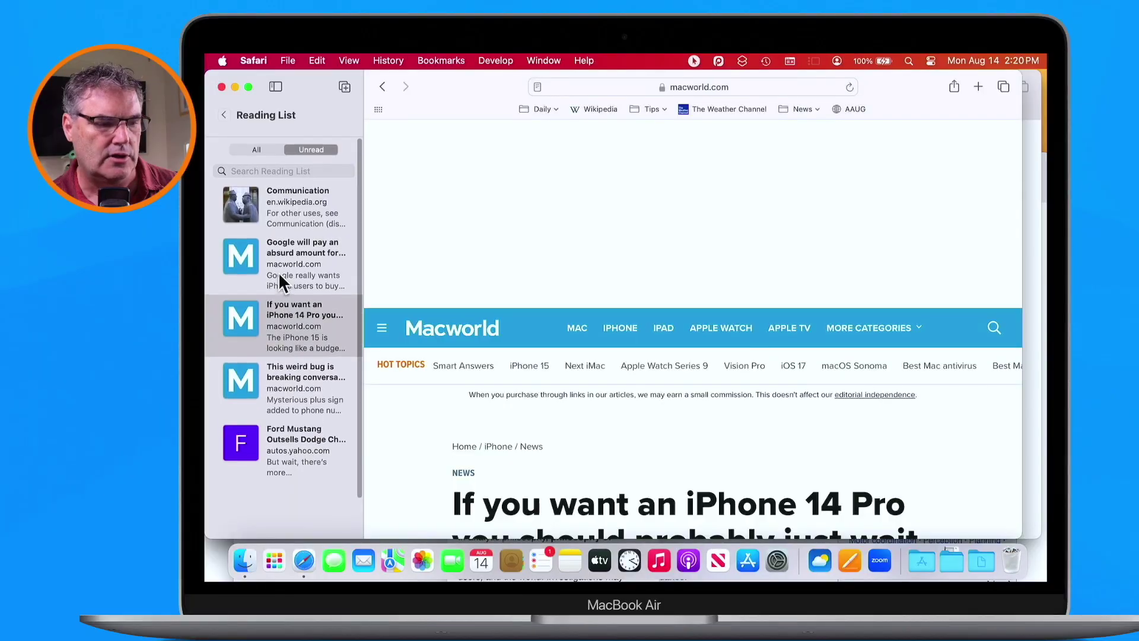
Compare the unread items with all items in the reading list, and hide the sidebar.
left_click(290, 177)
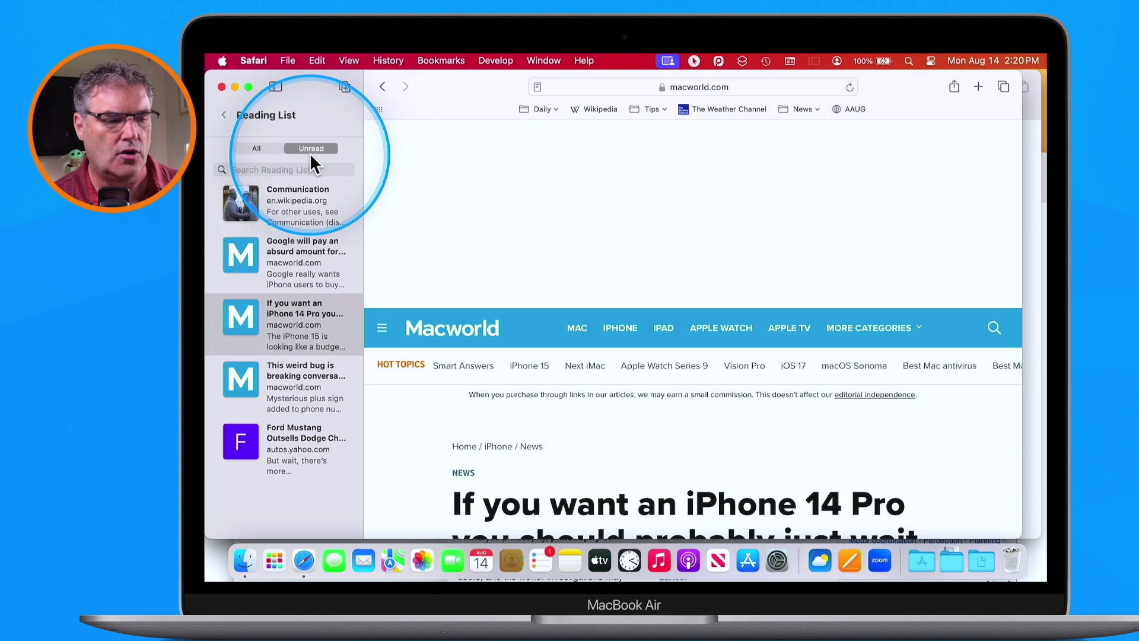
left_click(253, 147)
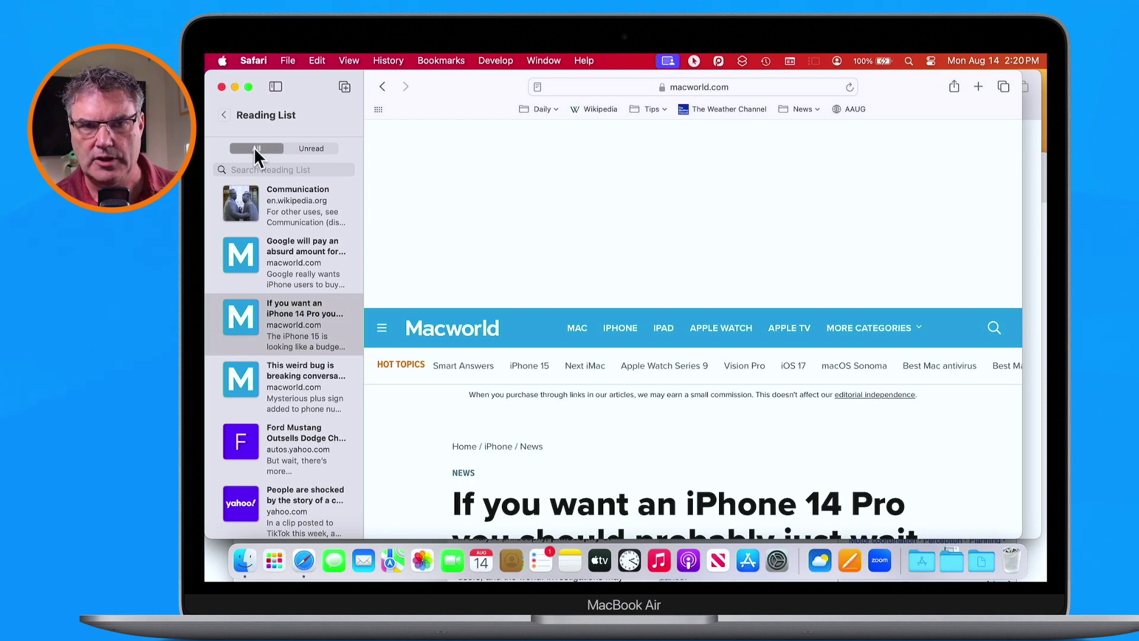
left_click(308, 150)
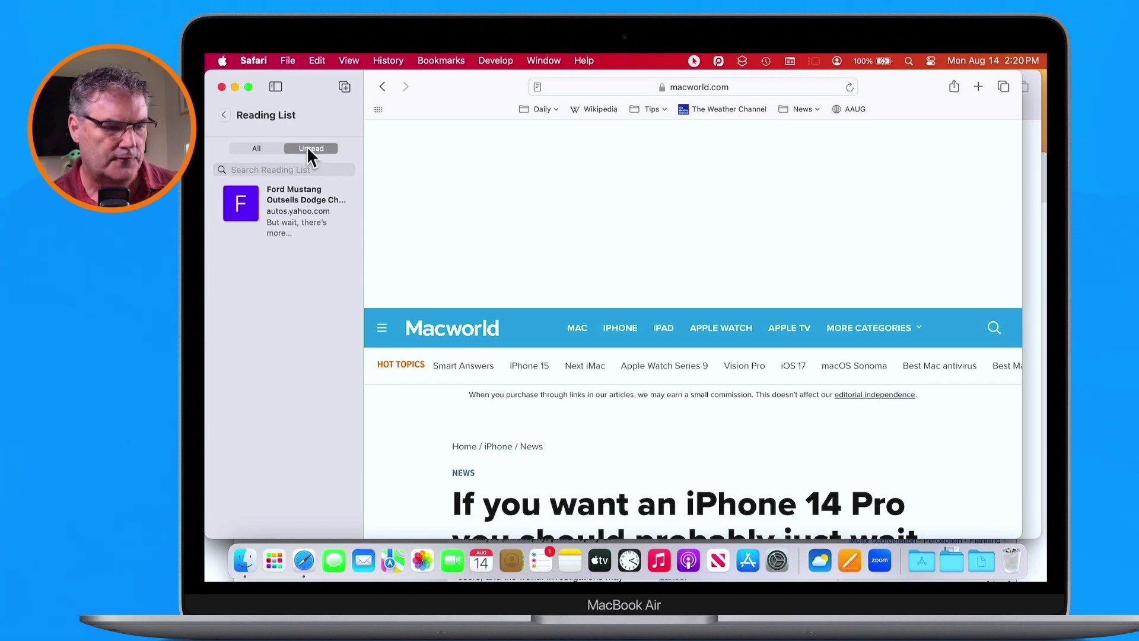
left_click(254, 149)
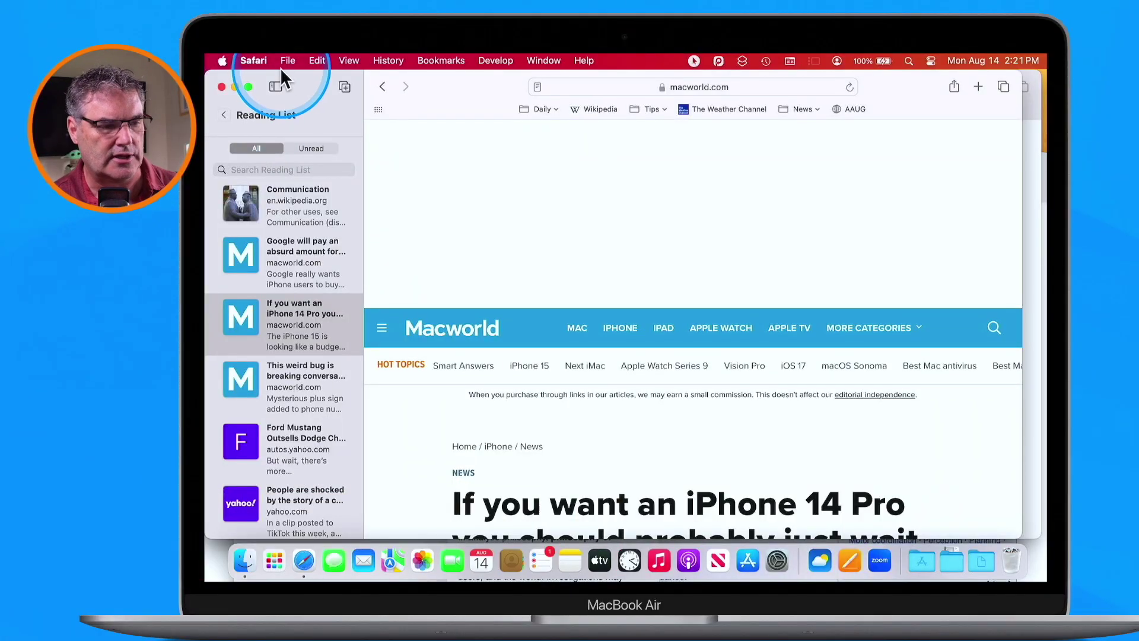
left_click(275, 87)
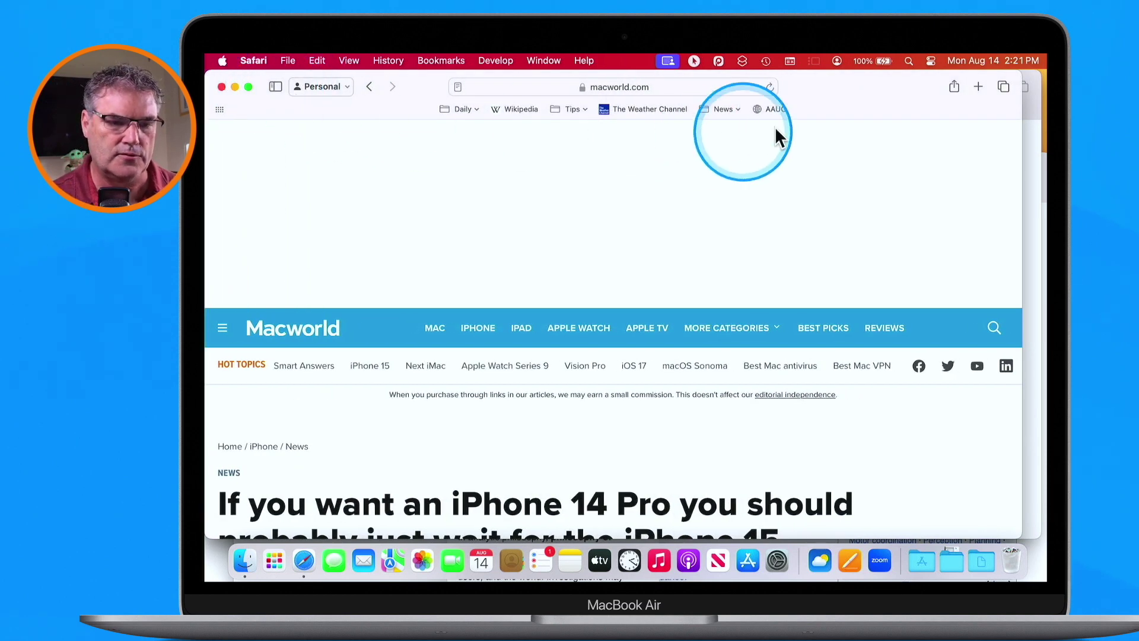
Leave the reading list for the sidebar's main list and view the items under Shared with You.
left_click(953, 87)
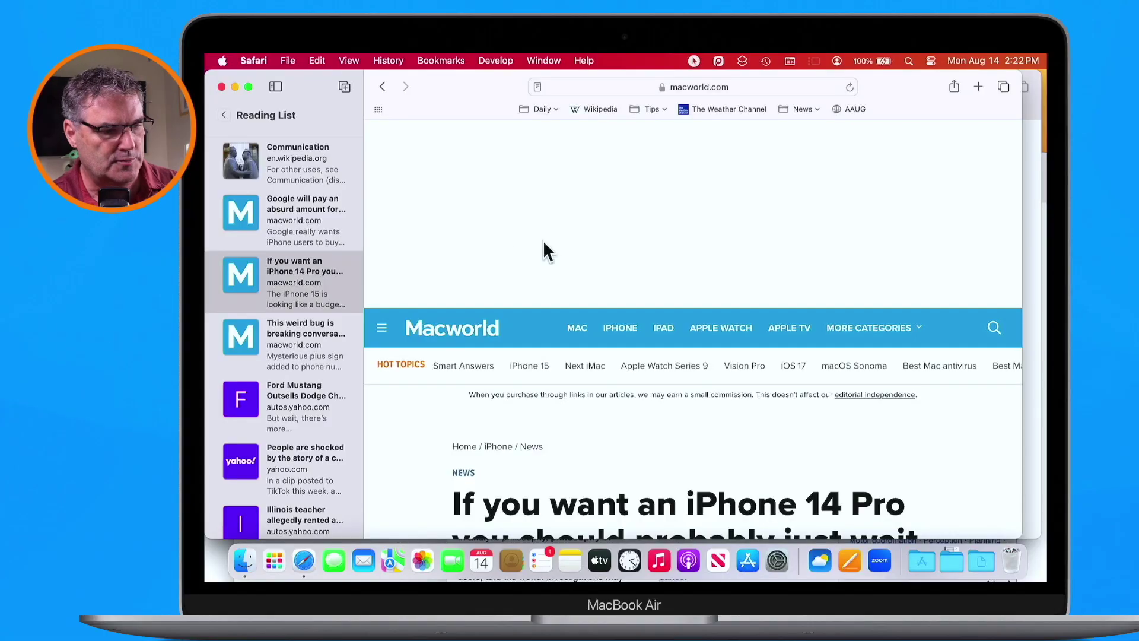
left_click(305, 195)
left_click(261, 116)
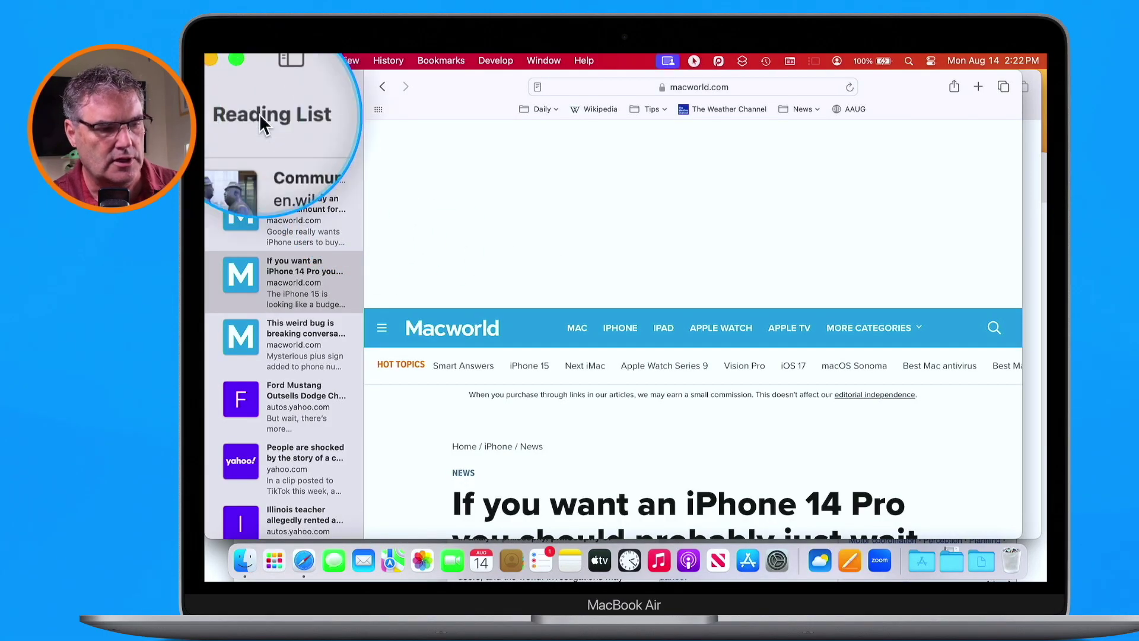
left_click(223, 113)
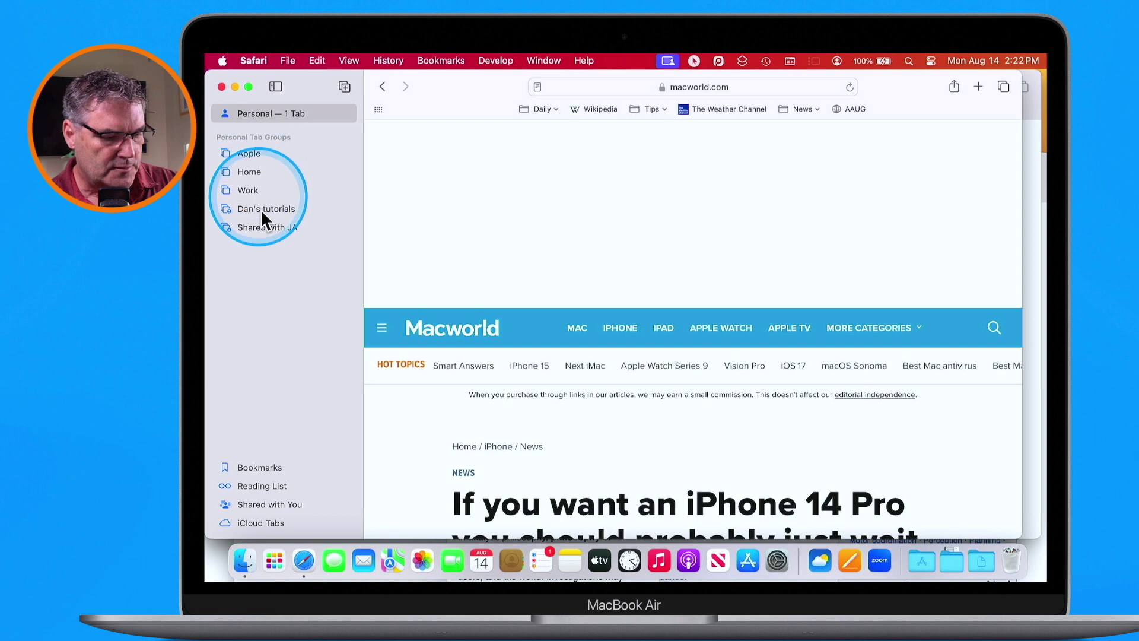
left_click(264, 505)
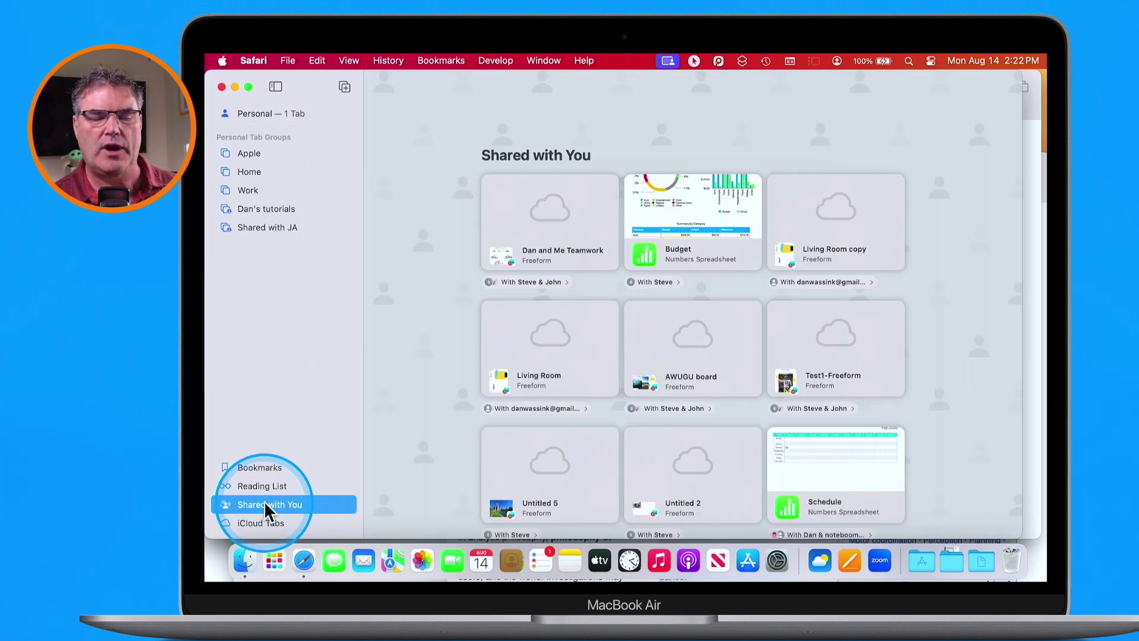